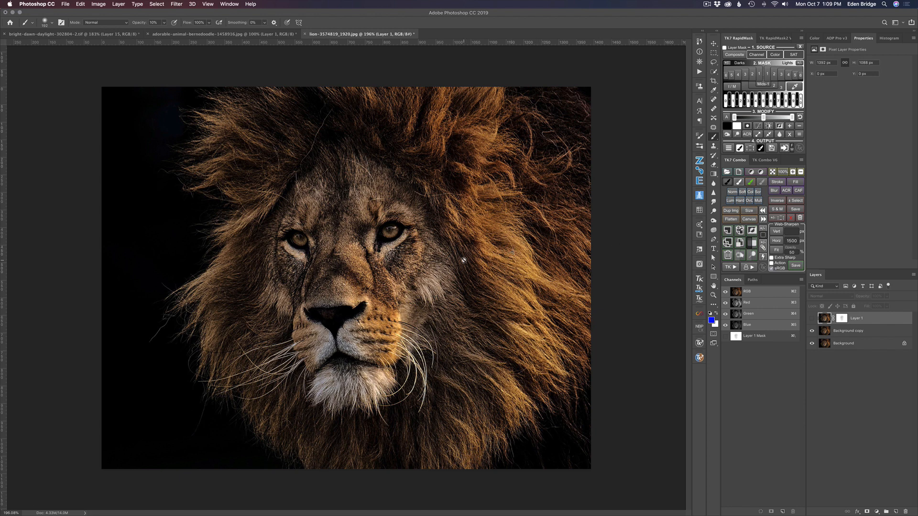
# Compare the lion and puppy images with their Layer 1 effect shown and hidden.
pyautogui.click(811, 319)
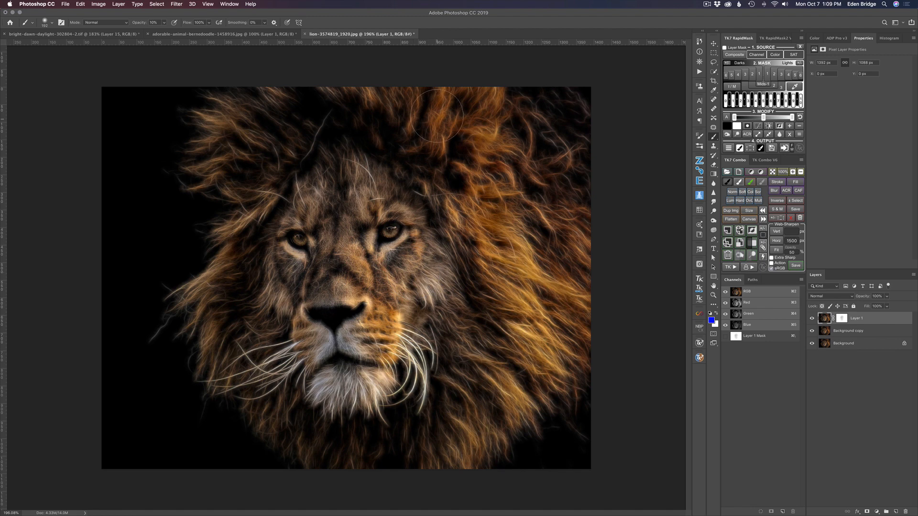
pyautogui.click(276, 34)
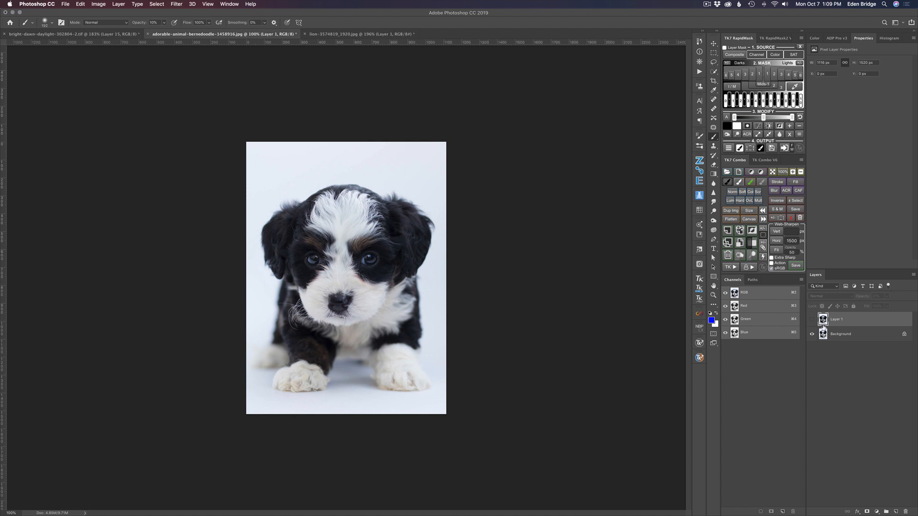
pyautogui.click(812, 321)
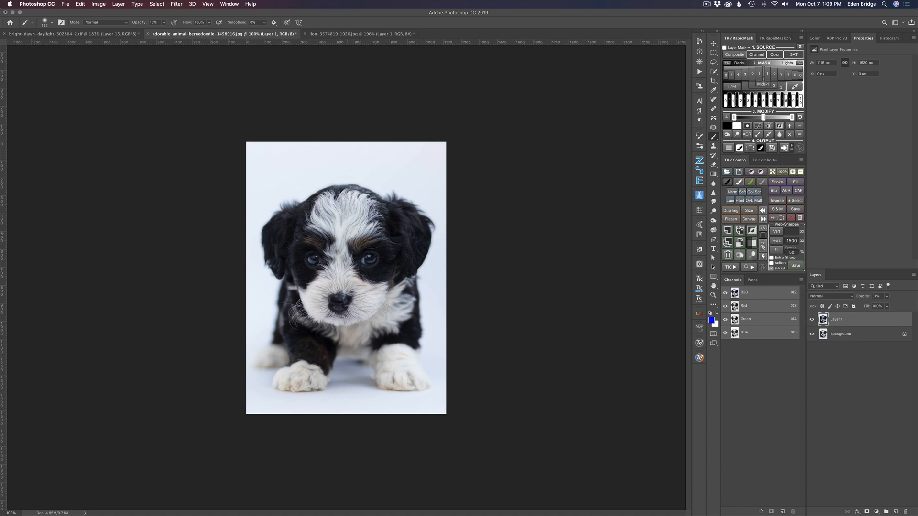
pyautogui.click(812, 320)
pyautogui.click(812, 320)
pyautogui.click(349, 36)
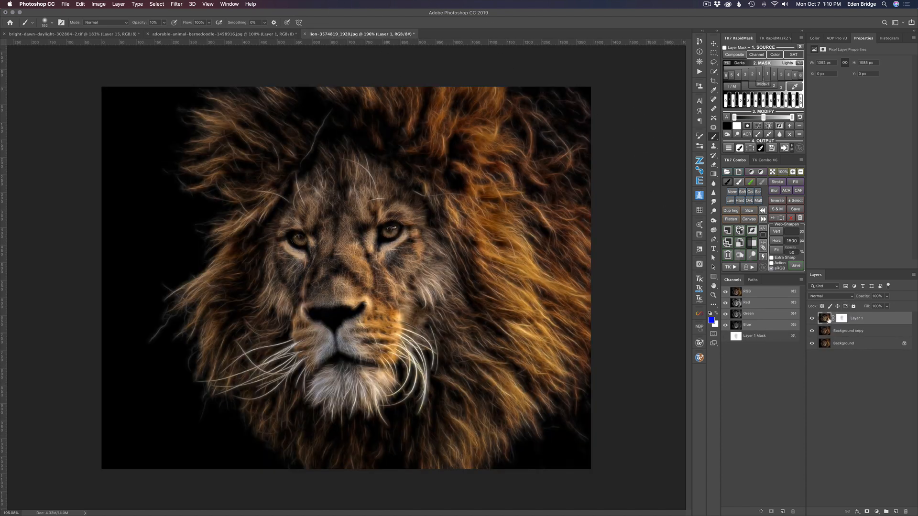
# Hide the lion image's Layer 1 and send the Background copy layer to the Topaz Studio 2 filter.
pyautogui.click(812, 319)
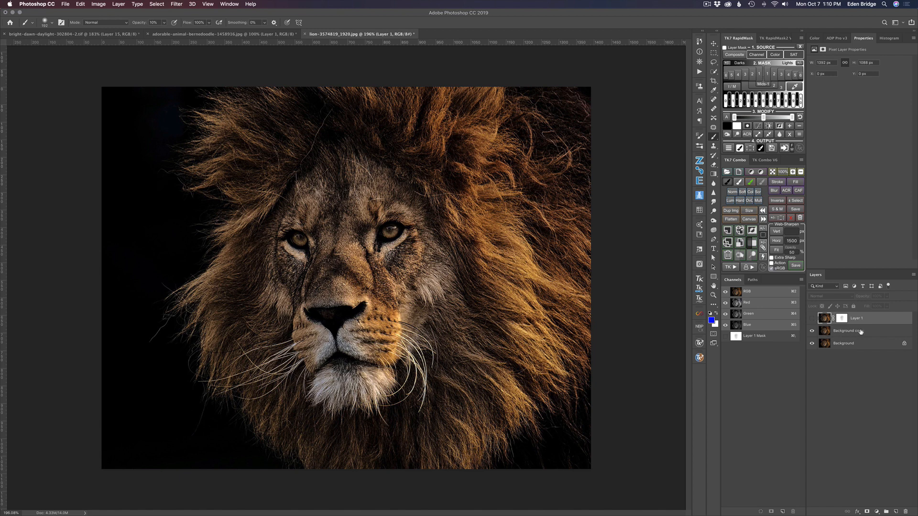
pyautogui.click(826, 332)
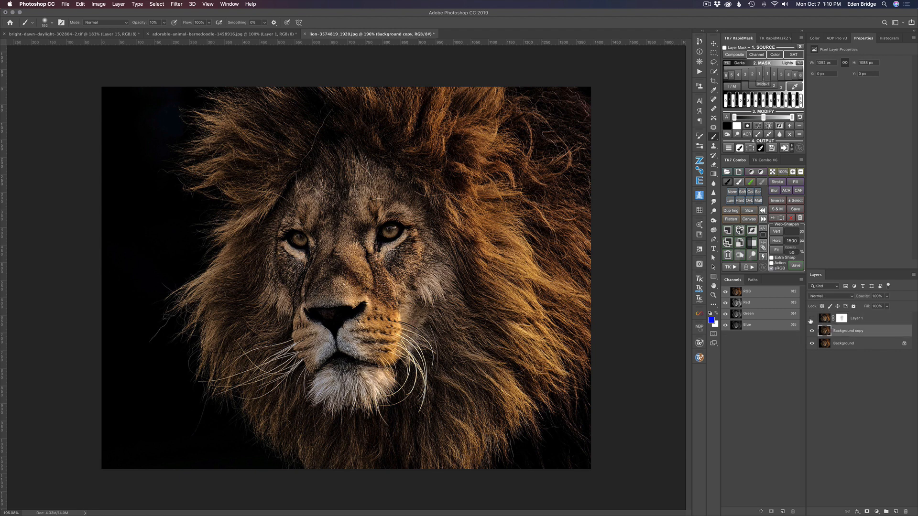
pyautogui.click(176, 4)
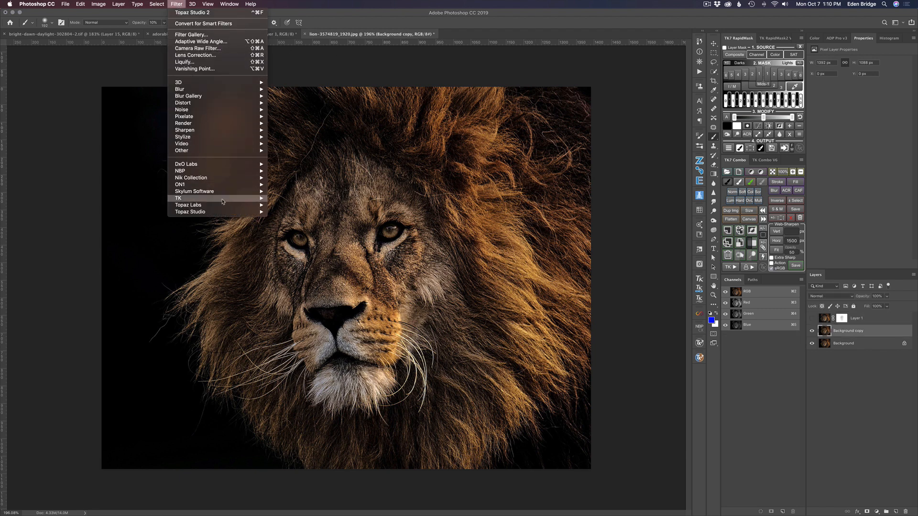
pyautogui.moveTo(227, 213)
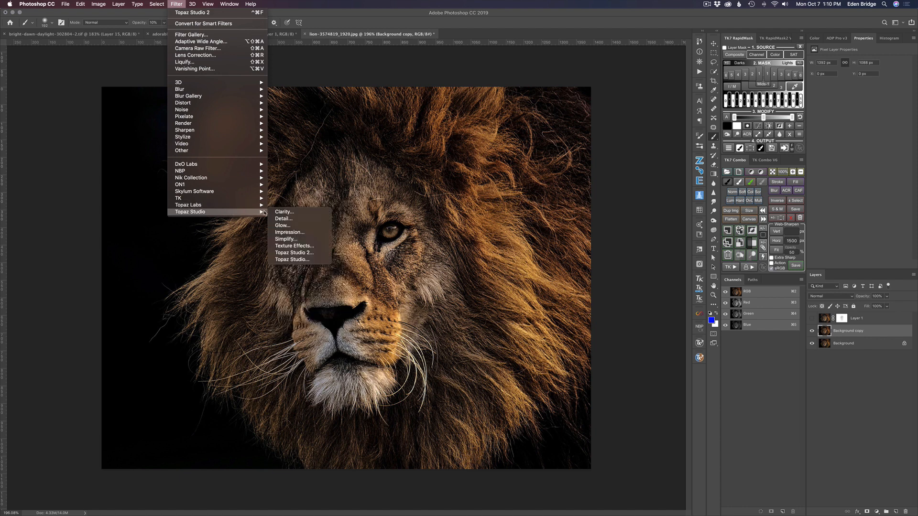
pyautogui.click(300, 253)
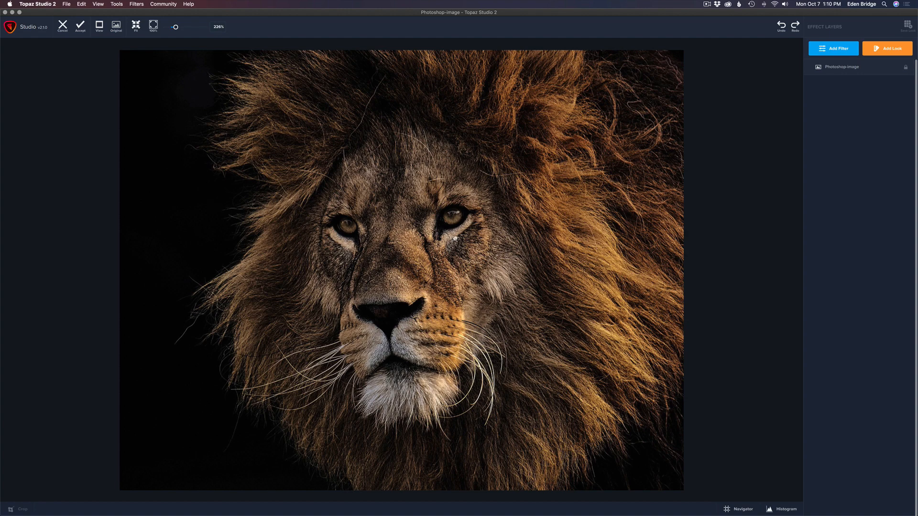
# Add an AI Clear filter to the lion image.
pyautogui.scroll(5, 455, 238)
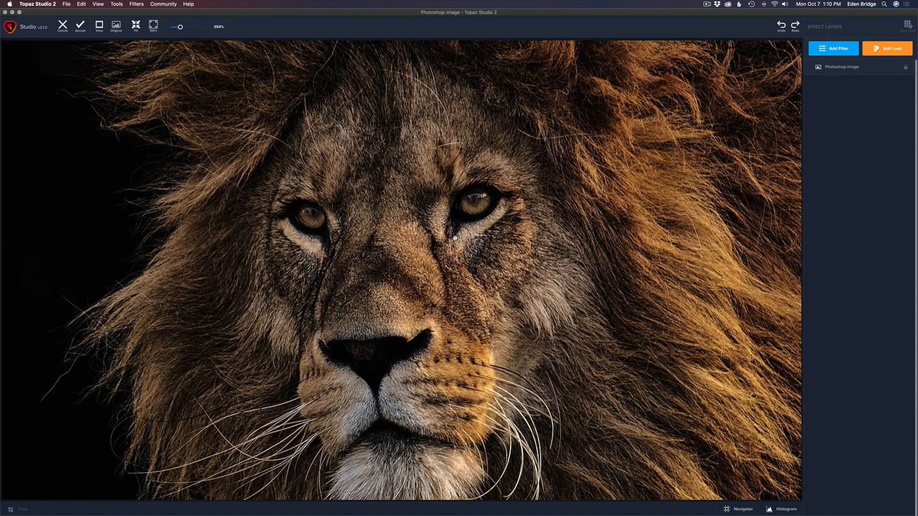
pyautogui.scroll(-2, 455, 238)
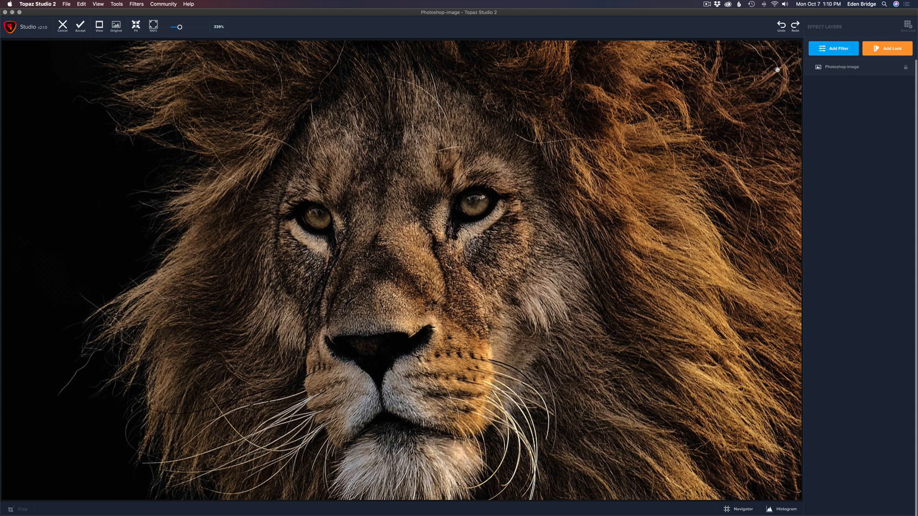
pyautogui.click(836, 48)
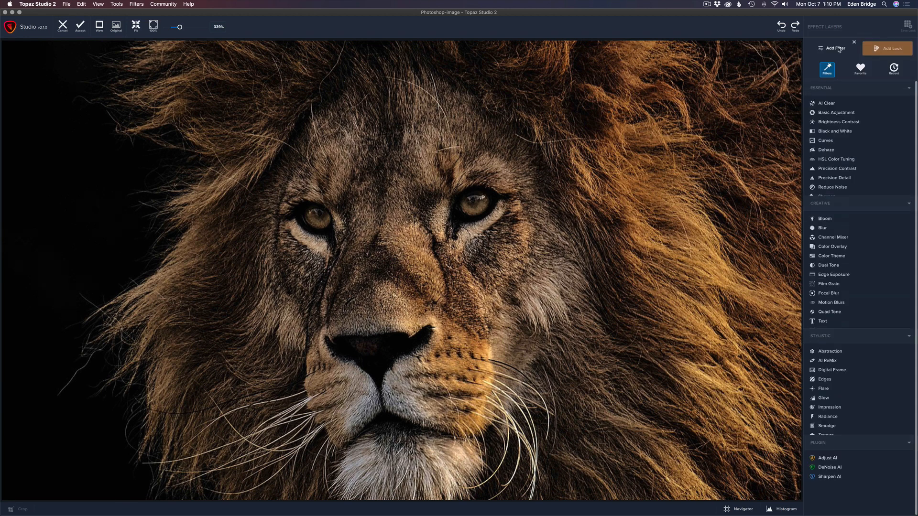
pyautogui.click(832, 105)
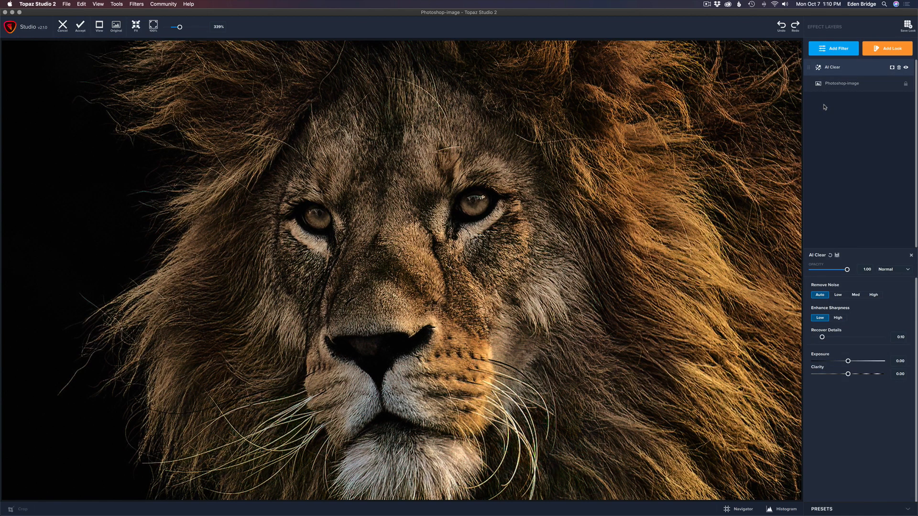
# Examine the whole lion image, comparing the AI Clear result with the original.
pyautogui.scroll(-5, 636, 220)
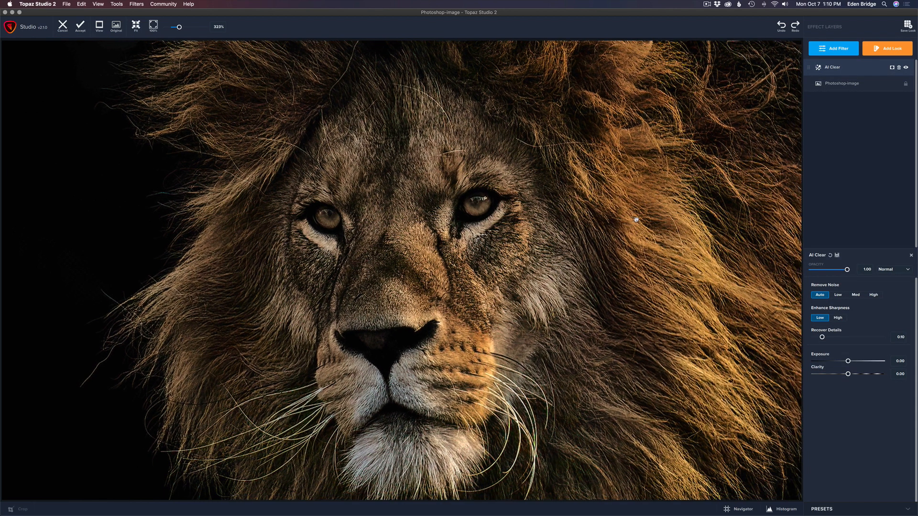
pyautogui.scroll(-5, 636, 219)
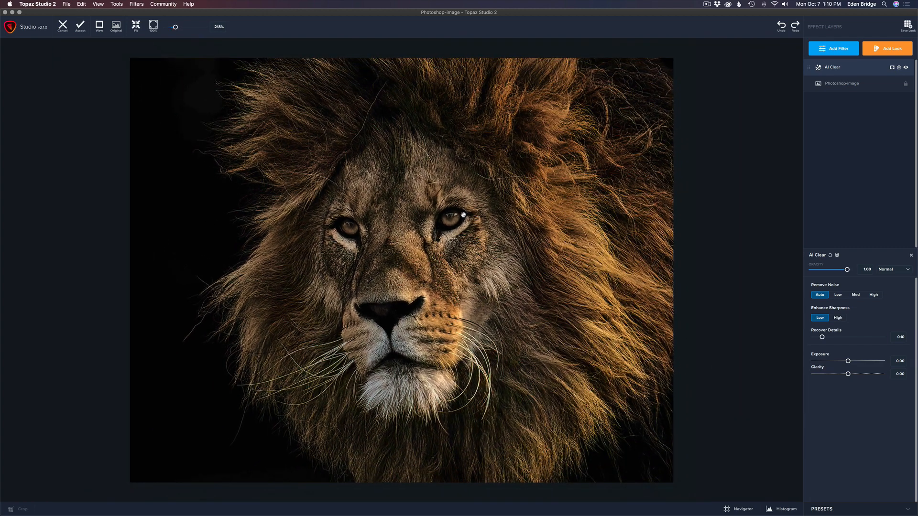
pyautogui.press('space')
pyautogui.press('space')
pyautogui.press('space')
pyautogui.press('space')
pyautogui.press('space')
pyautogui.press('space')
pyautogui.press('space')
pyautogui.press('space')
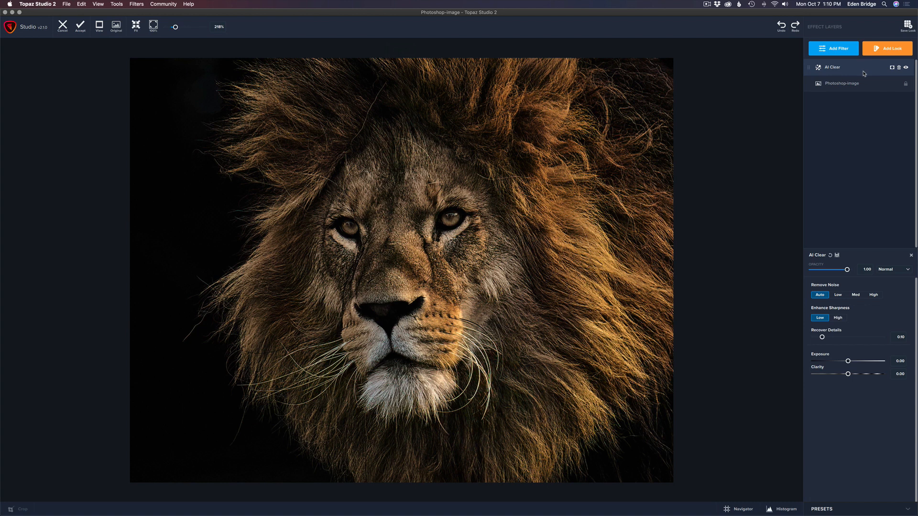
# Set the AI Clear blend mode to Luminosity and compare the image with the effect disabled and enabled.
pyautogui.click(898, 270)
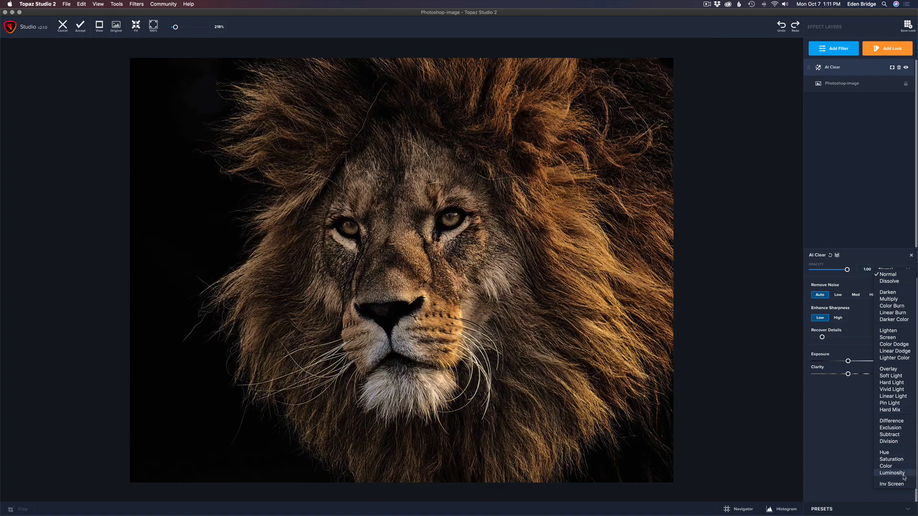
pyautogui.click(902, 474)
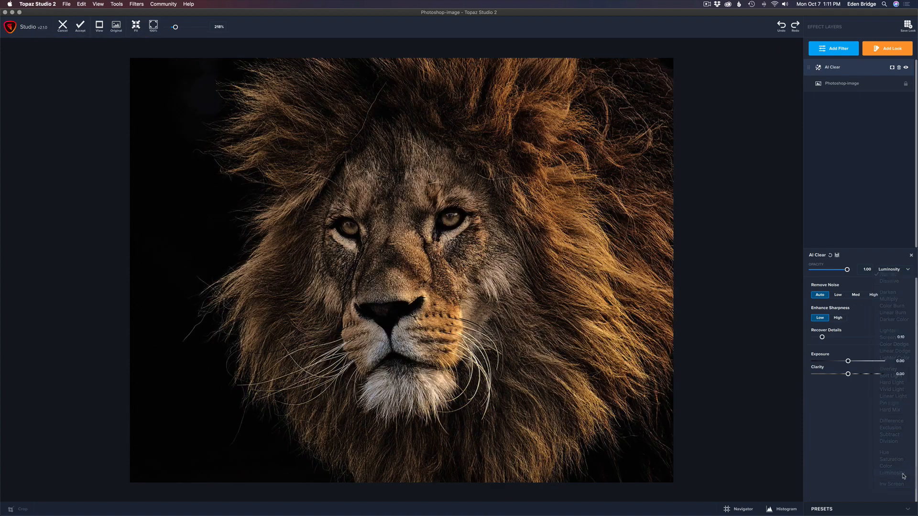
pyautogui.click(906, 69)
pyautogui.click(906, 68)
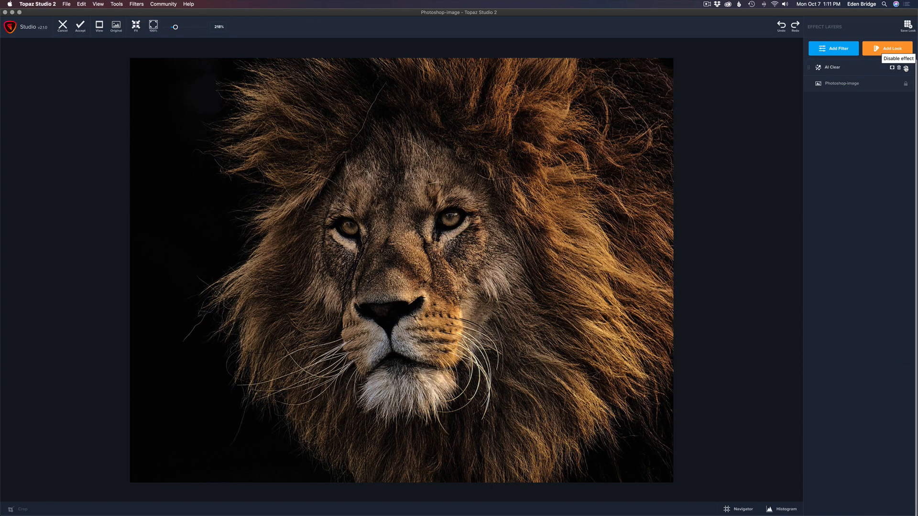
pyautogui.click(906, 68)
pyautogui.click(906, 69)
# Add a Glow filter above the AI Clear effect.
pyautogui.click(833, 49)
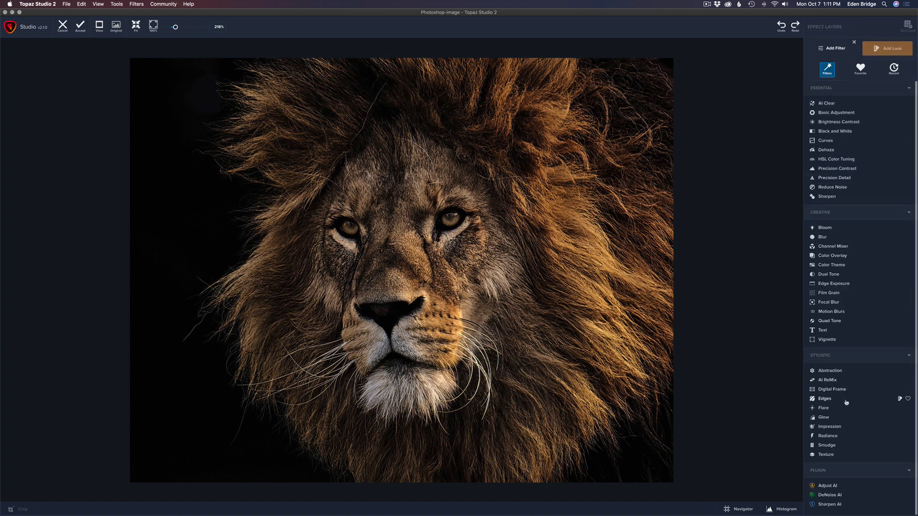
pyautogui.click(824, 418)
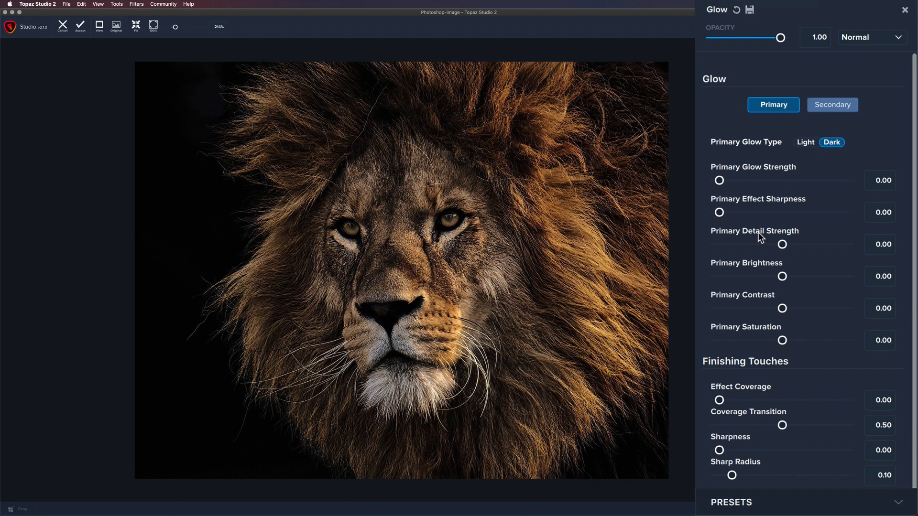
# Browse the Glow presets in both large and small preview thumbnails, then return to the filter's settings.
pyautogui.click(749, 508)
pyautogui.scroll(-3, 791, 307)
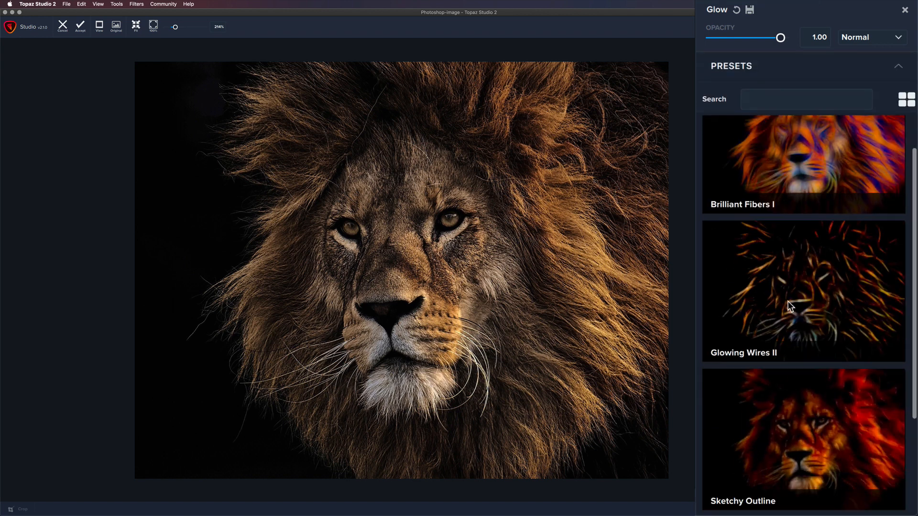
pyautogui.scroll(3, 790, 308)
pyautogui.scroll(-3, 792, 313)
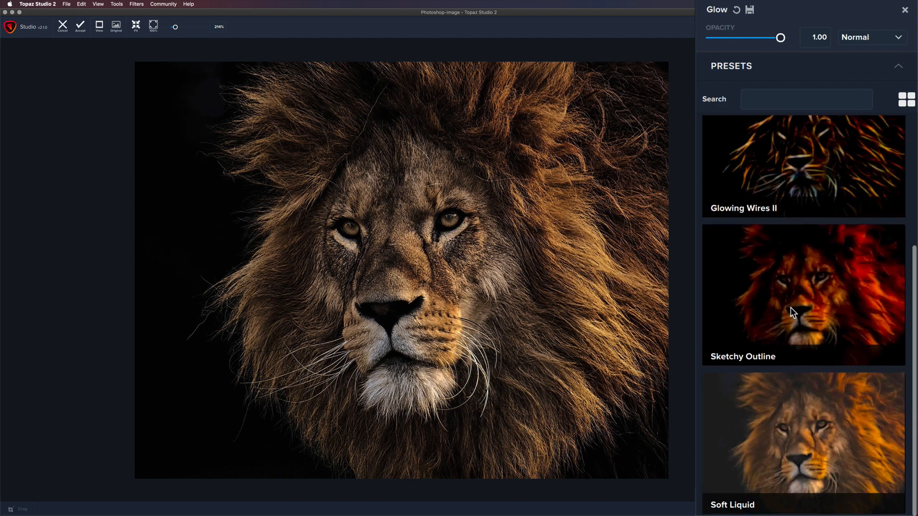
pyautogui.scroll(3, 795, 321)
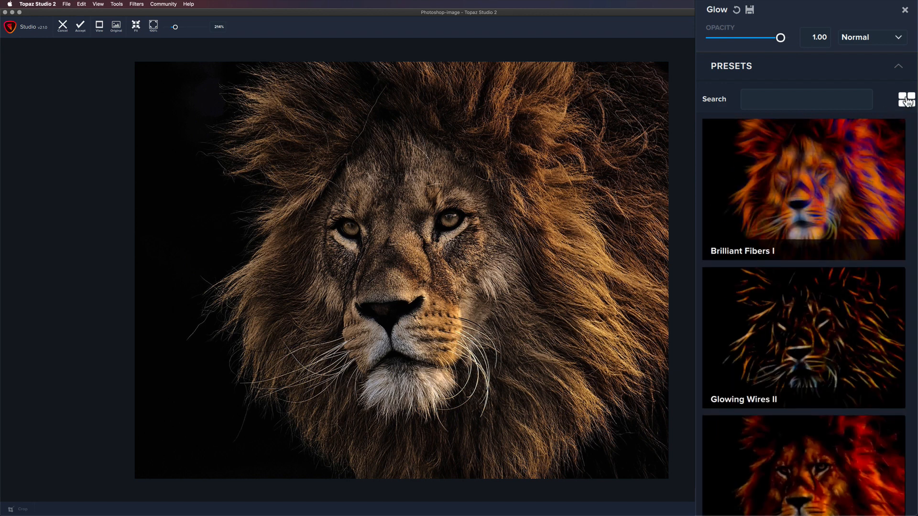
pyautogui.click(907, 100)
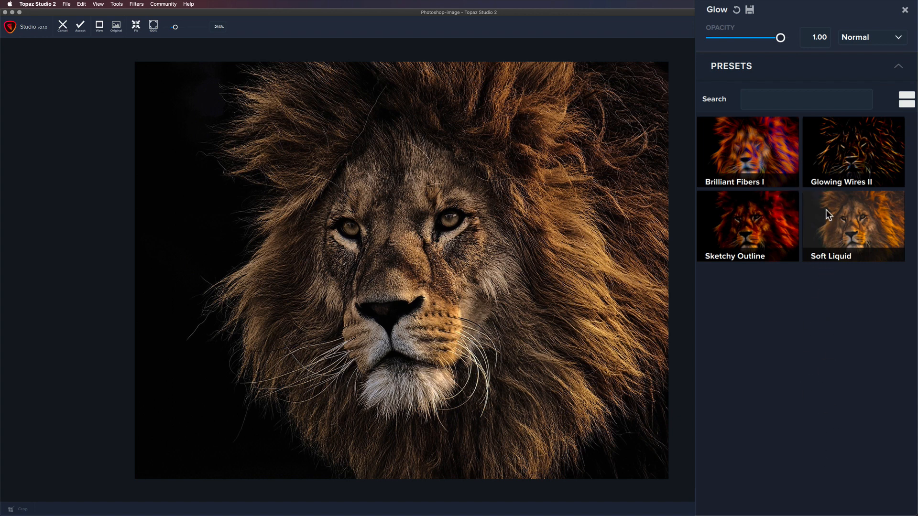
pyautogui.click(908, 103)
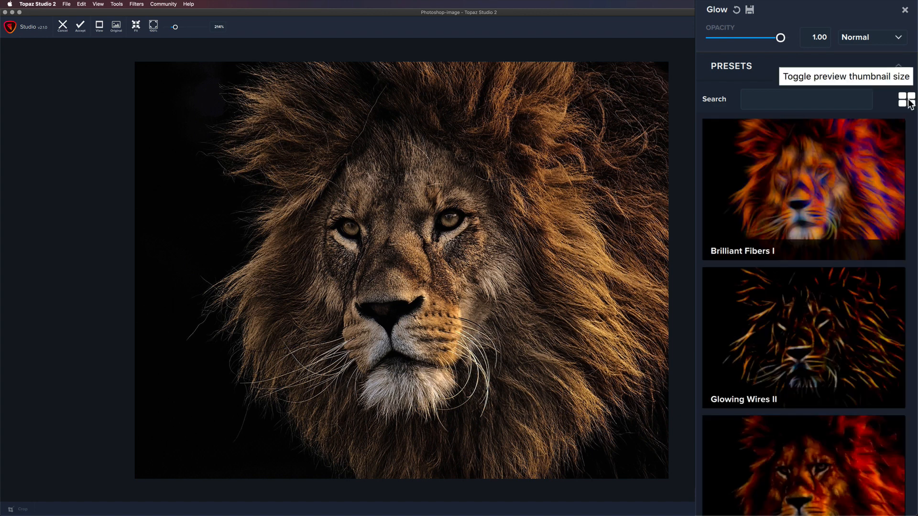
pyautogui.scroll(-3, 840, 210)
pyautogui.scroll(3, 841, 211)
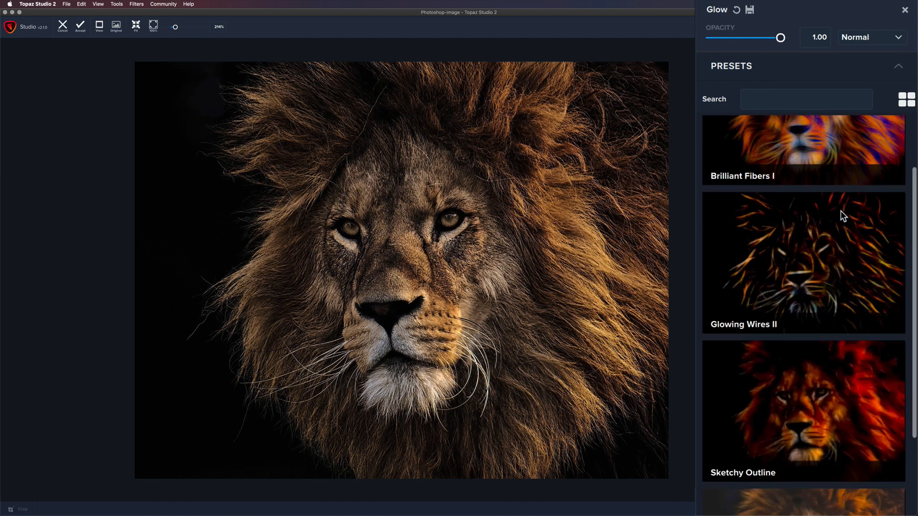
pyautogui.click(816, 68)
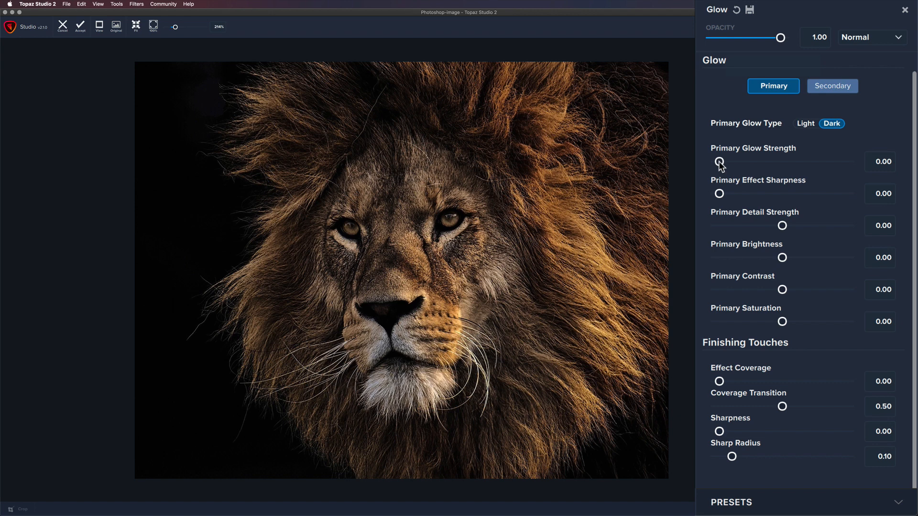
# Set the Dark glow's Primary Glow Strength to 0.29 and Primary Effect Sharpness to 0.13.
pyautogui.moveTo(719, 162); pyautogui.dragTo(907, 165)
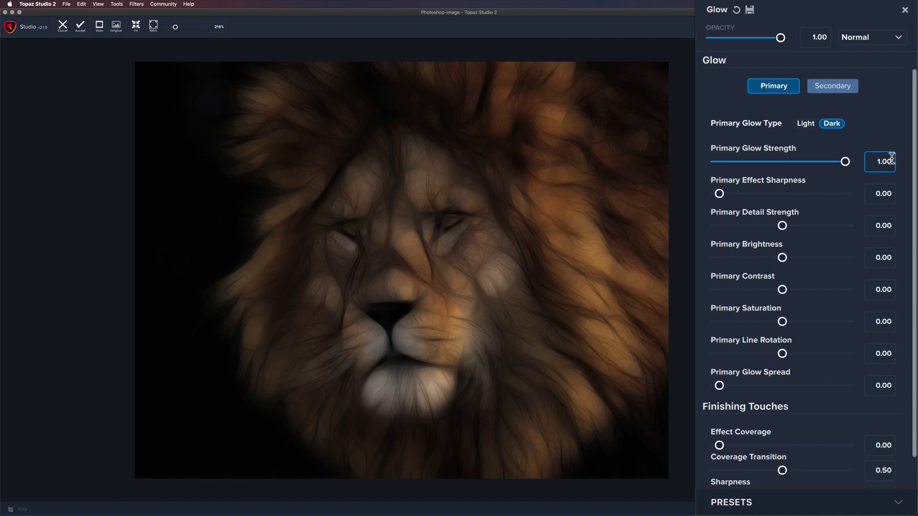
pyautogui.moveTo(846, 163); pyautogui.dragTo(755, 166)
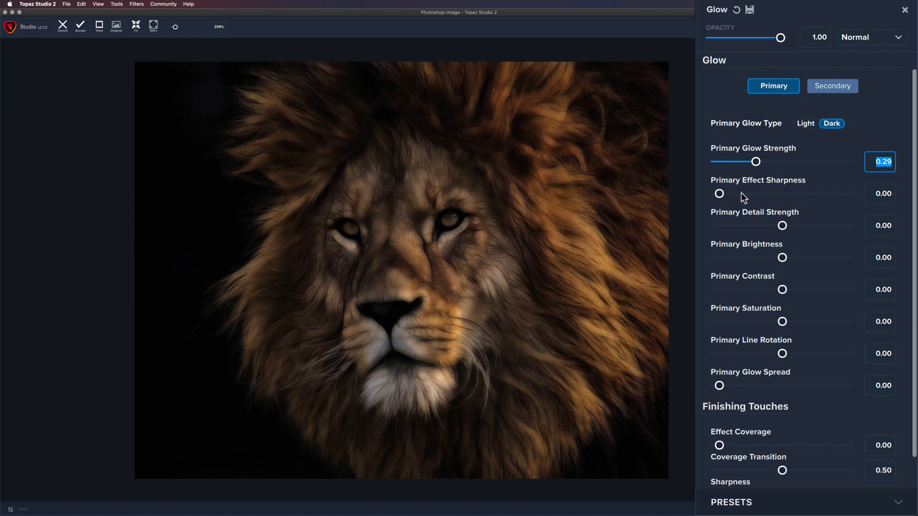
pyautogui.moveTo(719, 195); pyautogui.dragTo(743, 199)
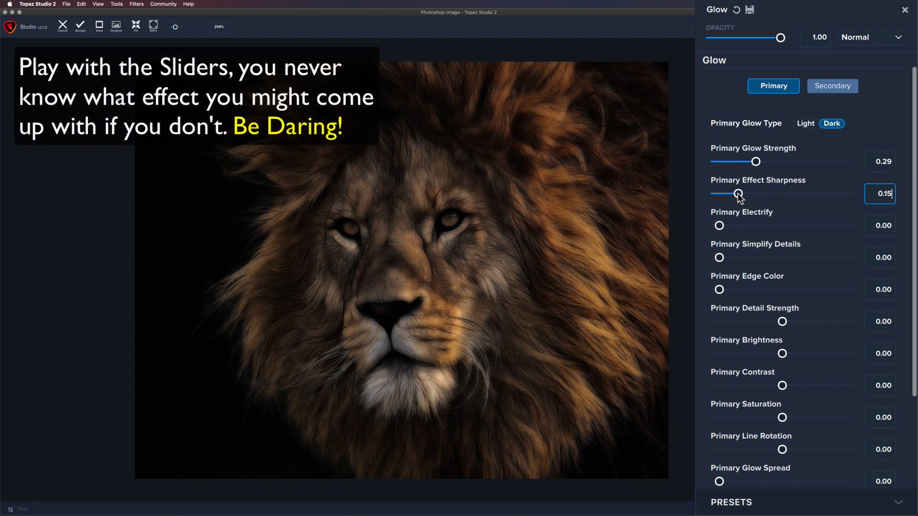
pyautogui.moveTo(742, 198)
pyautogui.mouseDown()
pyautogui.moveTo(810, 197)
pyautogui.moveTo(724, 198)
pyautogui.moveTo(743, 198)
pyautogui.moveTo(734, 196)
pyautogui.mouseUp()
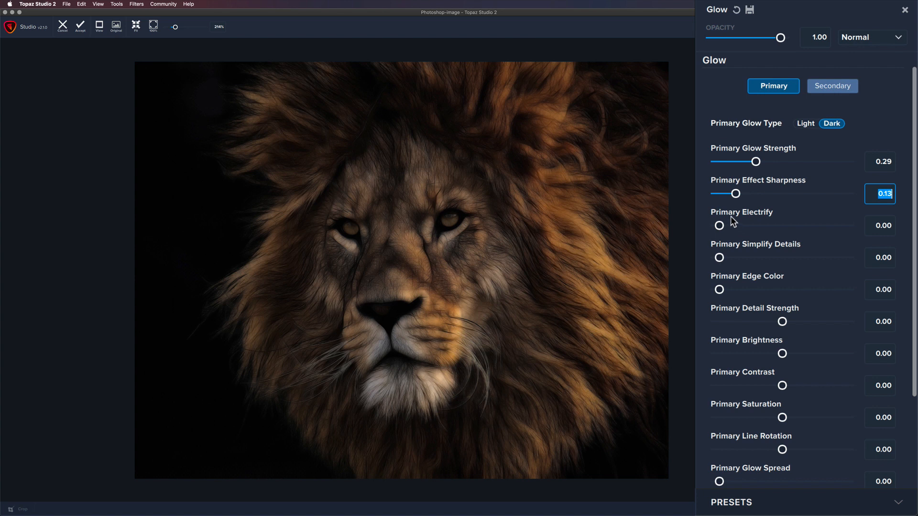
# Set Primary Electrify to 0.27 and Primary Simplify Details to 0.09 for the glow.
pyautogui.moveTo(721, 228); pyautogui.dragTo(747, 230)
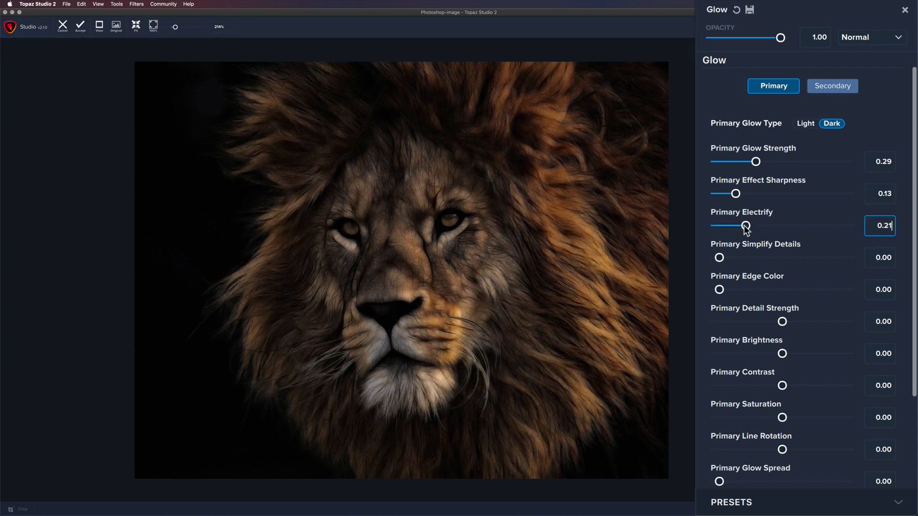
pyautogui.moveTo(746, 229); pyautogui.dragTo(748, 227)
pyautogui.moveTo(750, 228); pyautogui.dragTo(754, 230)
pyautogui.moveTo(719, 258)
pyautogui.mouseDown()
pyautogui.moveTo(787, 259)
pyautogui.moveTo(730, 257)
pyautogui.mouseUp()
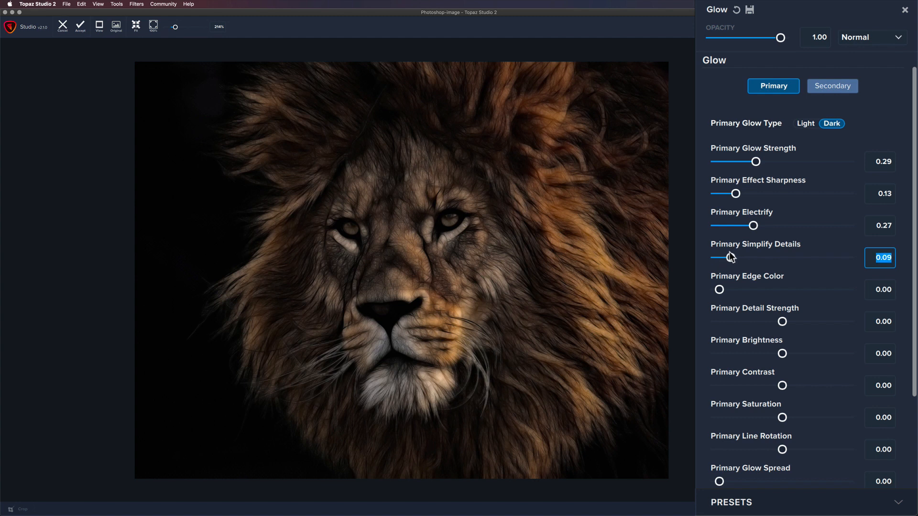
# Try a Primary Edge Color of 0.71 on the glow, resetting it to 0.00.
pyautogui.click(719, 290)
pyautogui.moveTo(719, 292); pyautogui.dragTo(808, 291)
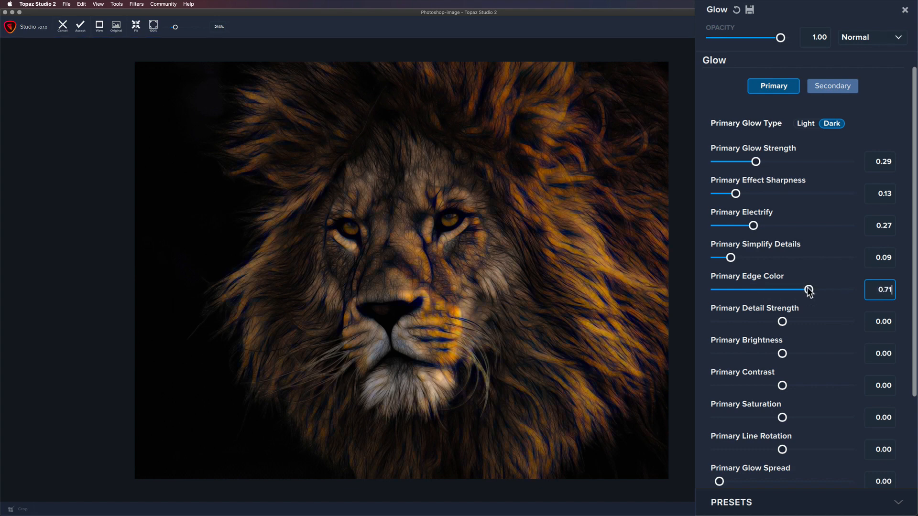
pyautogui.doubleClick(745, 275)
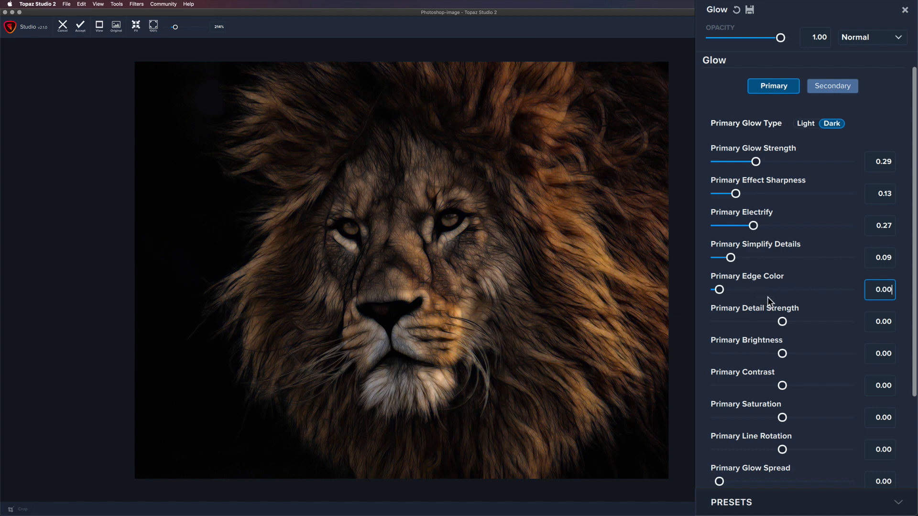
# Set the glow's Primary Detail Strength to -0.65 and Primary Detail Size to 0.38.
pyautogui.scroll(-3, 768, 298)
pyautogui.scroll(-2, 767, 296)
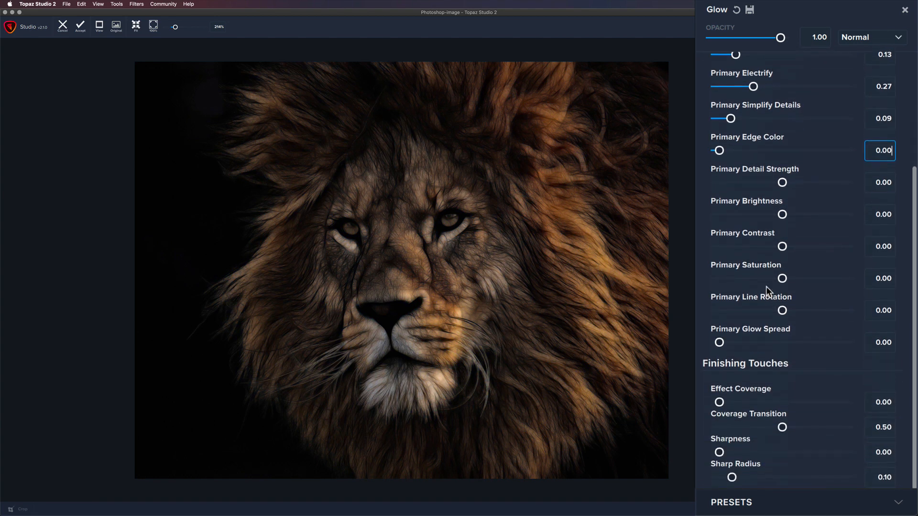
pyautogui.scroll(-1, 766, 287)
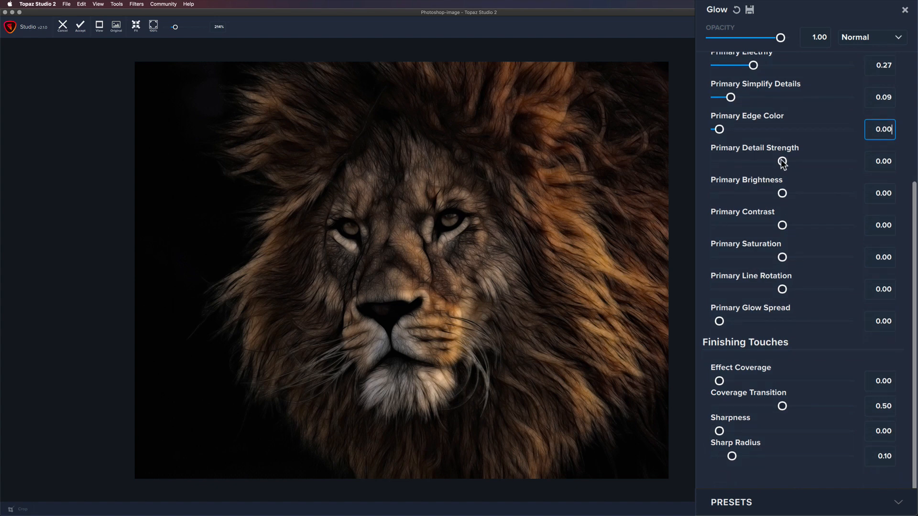
pyautogui.moveTo(782, 161)
pyautogui.mouseDown()
pyautogui.moveTo(859, 172)
pyautogui.moveTo(722, 166)
pyautogui.moveTo(730, 165)
pyautogui.mouseUp()
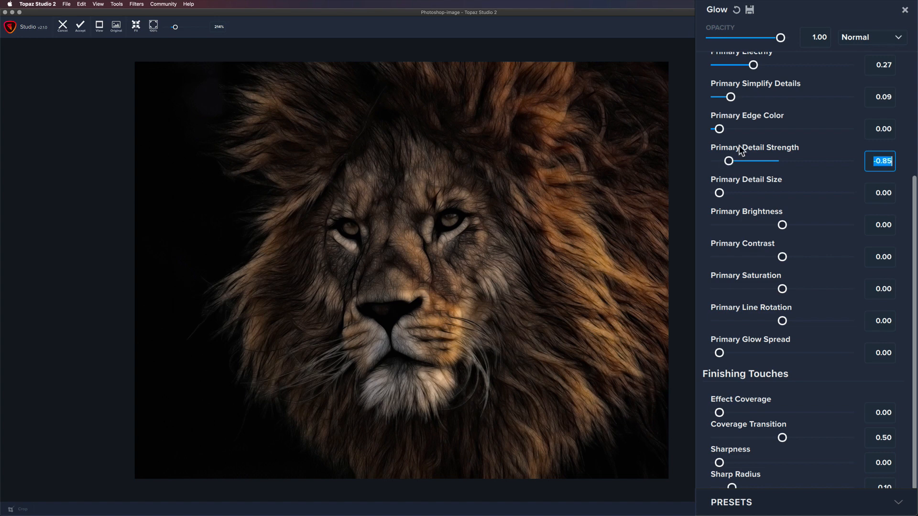
pyautogui.doubleClick(739, 146)
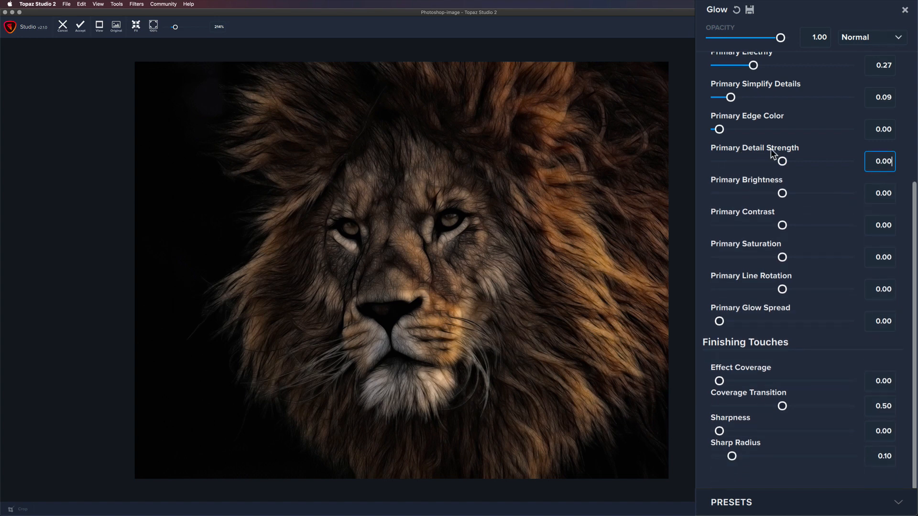
pyautogui.moveTo(782, 161); pyautogui.dragTo(796, 194)
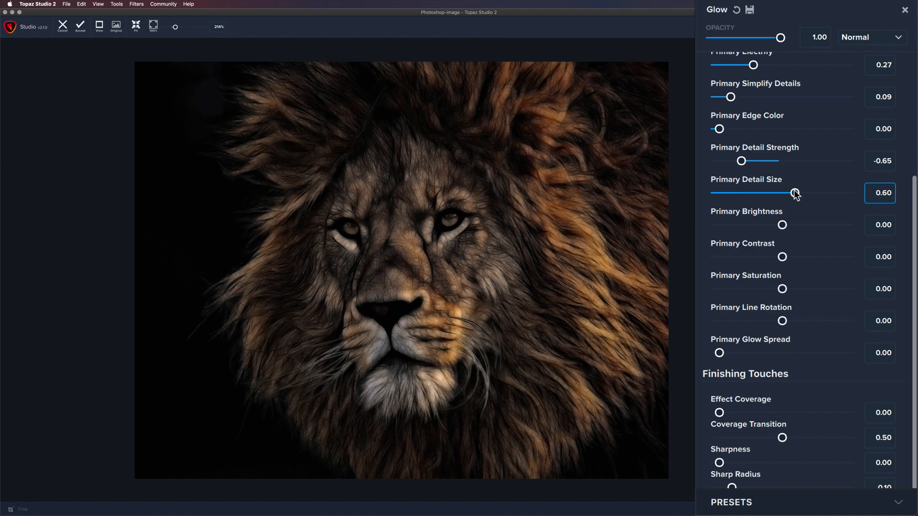
pyautogui.moveTo(795, 194); pyautogui.dragTo(768, 194)
# Try different Primary Brightness, Contrast and Saturation values for the glow, resetting each to 0.00.
pyautogui.moveTo(782, 224); pyautogui.dragTo(763, 224)
pyautogui.write('0.00')
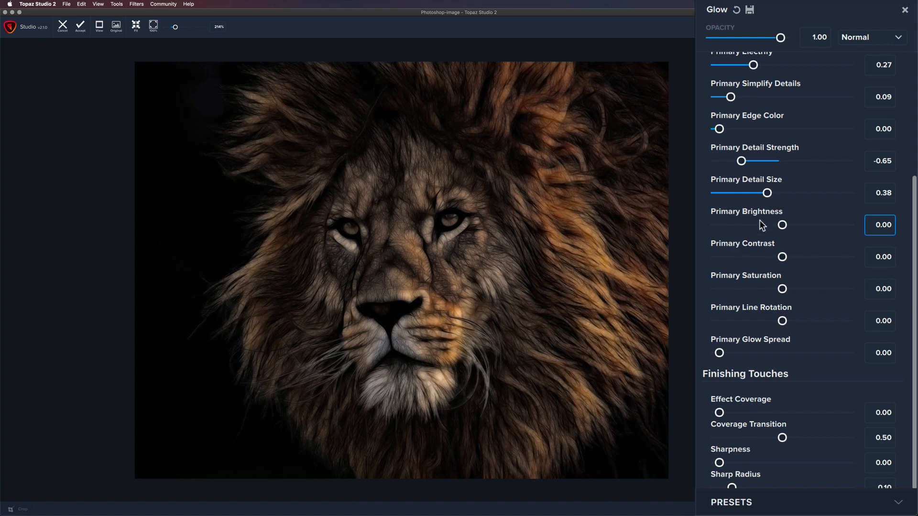
pyautogui.moveTo(782, 257)
pyautogui.mouseDown()
pyautogui.moveTo(792, 257)
pyautogui.moveTo(765, 258)
pyautogui.moveTo(795, 258)
pyautogui.moveTo(778, 259)
pyautogui.mouseUp()
pyautogui.doubleClick(740, 239)
pyautogui.moveTo(785, 289); pyautogui.dragTo(766, 291)
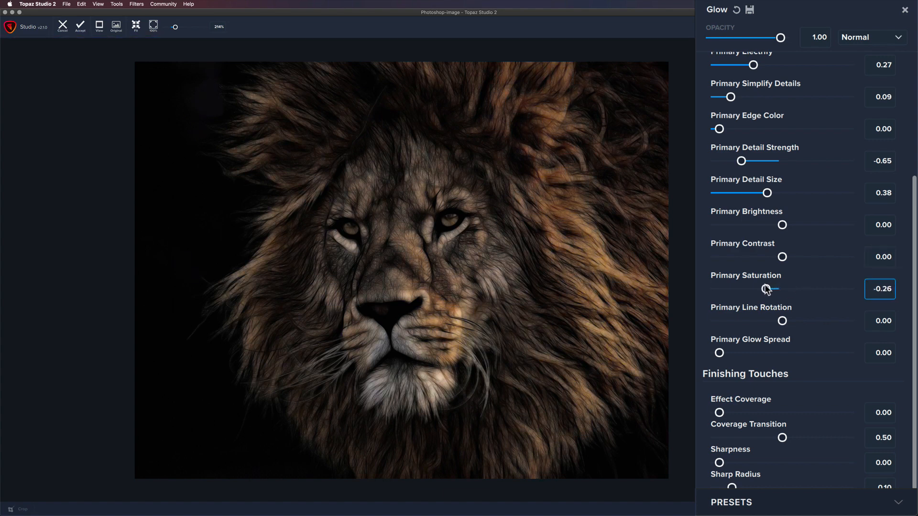
pyautogui.doubleClick(745, 277)
# Try a Primary Line Rotation of -0.59 and the Primary Glow Spread, returning both to 0.00.
pyautogui.moveTo(782, 322); pyautogui.dragTo(745, 313)
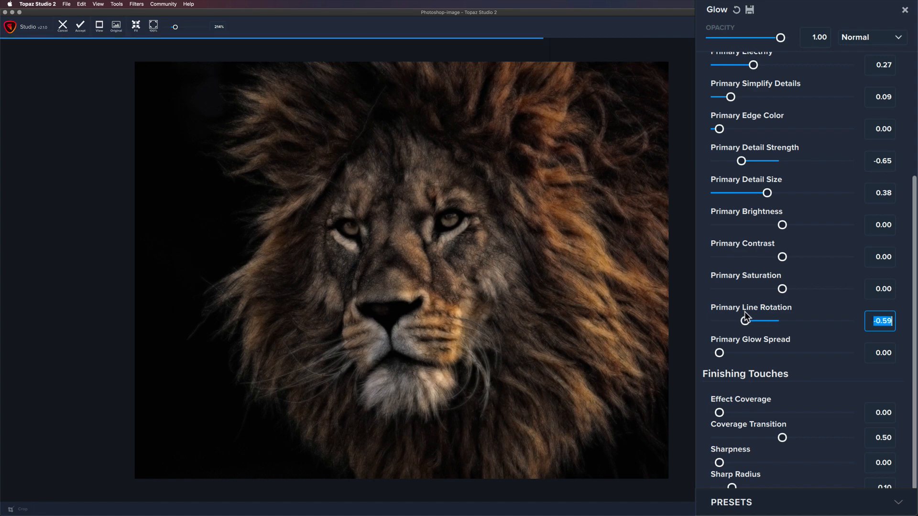
pyautogui.doubleClick(745, 308)
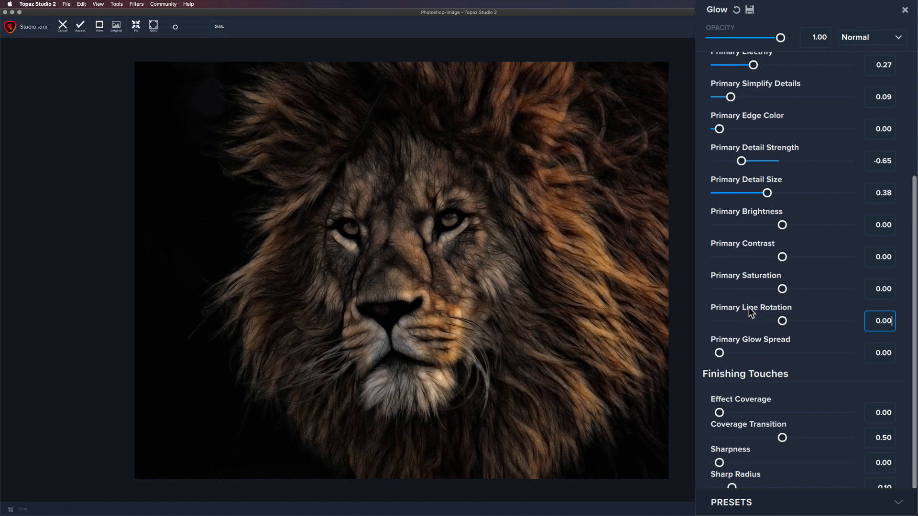
pyautogui.press('Tab')
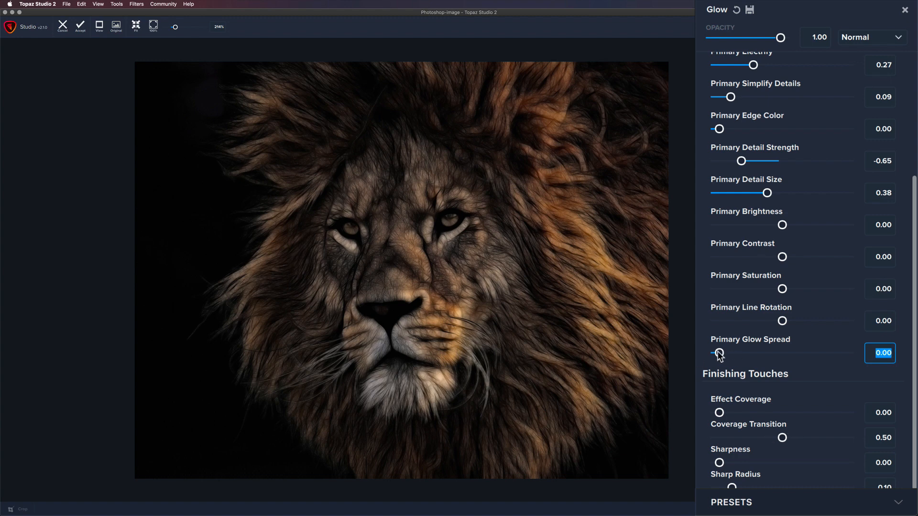
pyautogui.moveTo(719, 354)
pyautogui.mouseDown()
pyautogui.moveTo(843, 362)
pyautogui.moveTo(705, 360)
pyautogui.mouseUp()
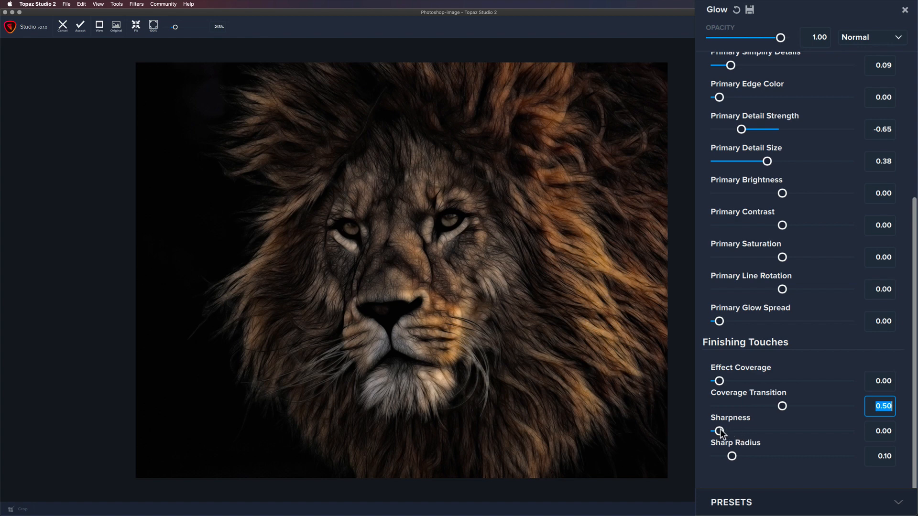
# In the glow's Finishing Touches, set Sharpness to 0.12 and Sharp Radius to 0.24.
pyautogui.moveTo(720, 431); pyautogui.dragTo(737, 433)
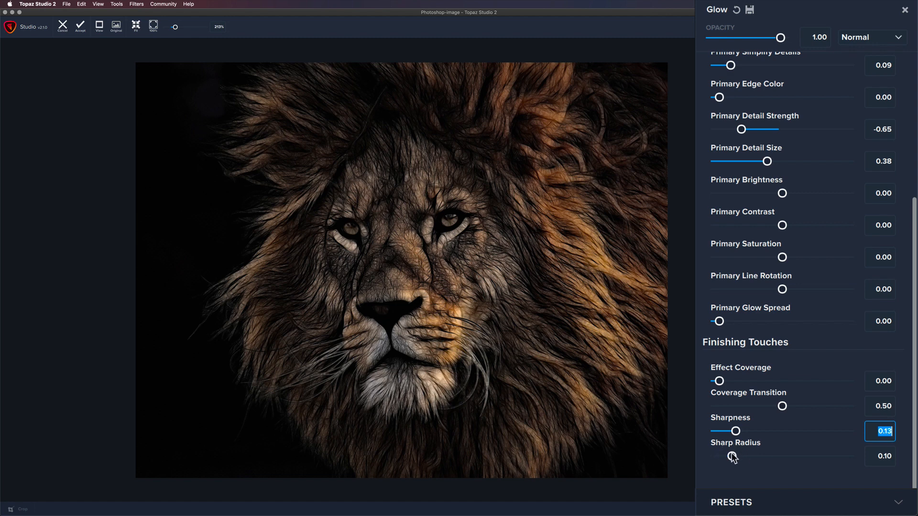
pyautogui.moveTo(731, 457); pyautogui.dragTo(735, 433)
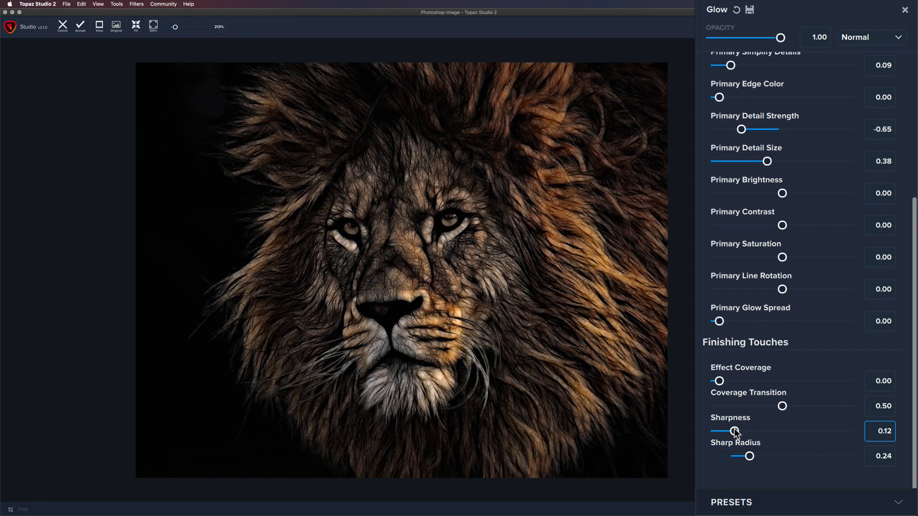
pyautogui.moveTo(735, 433); pyautogui.dragTo(735, 433)
pyautogui.hotkey('shift', 'Tab')
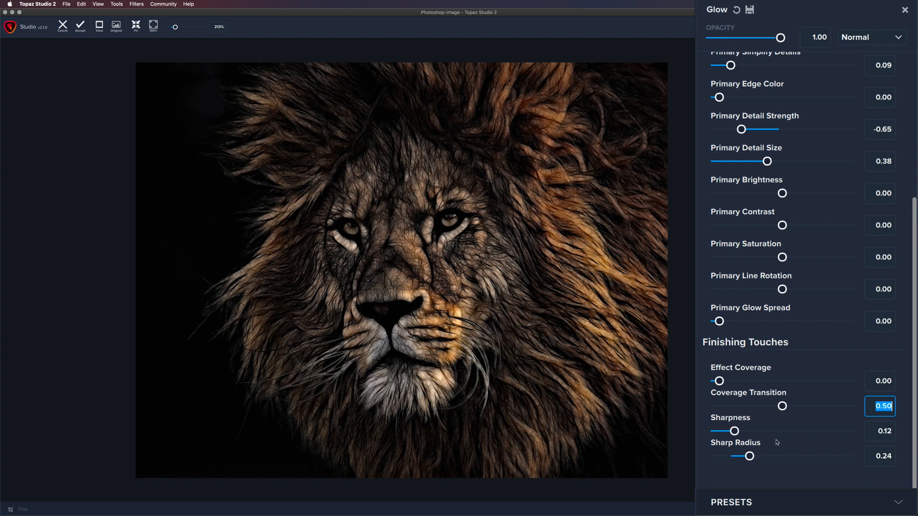
# Try an Effect Coverage of 1.00 and 0.61 with a low Coverage Transition between 0.00 and 0.18.
pyautogui.click(721, 381)
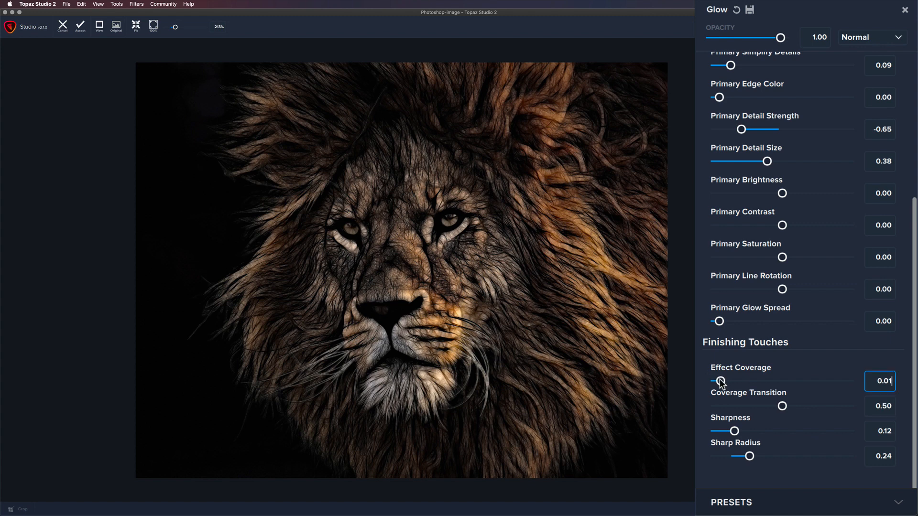
pyautogui.moveTo(720, 380); pyautogui.dragTo(845, 380)
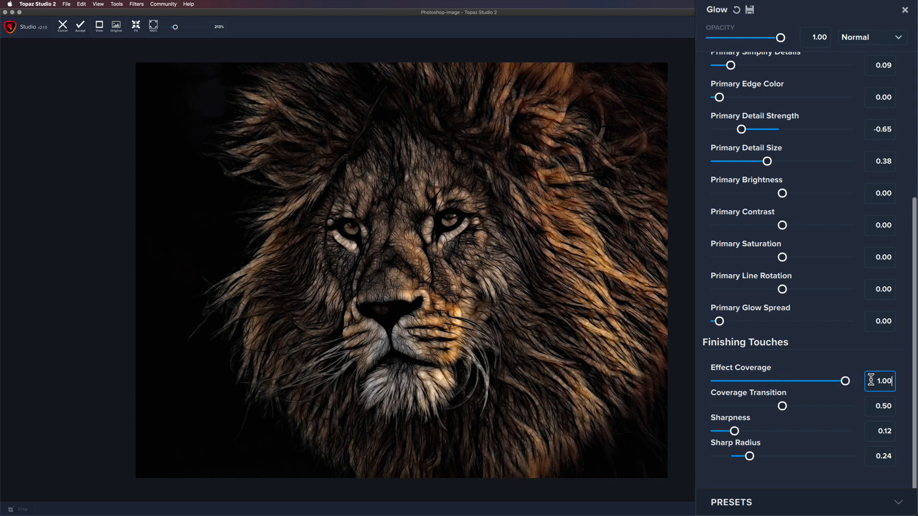
pyautogui.doubleClick(782, 406)
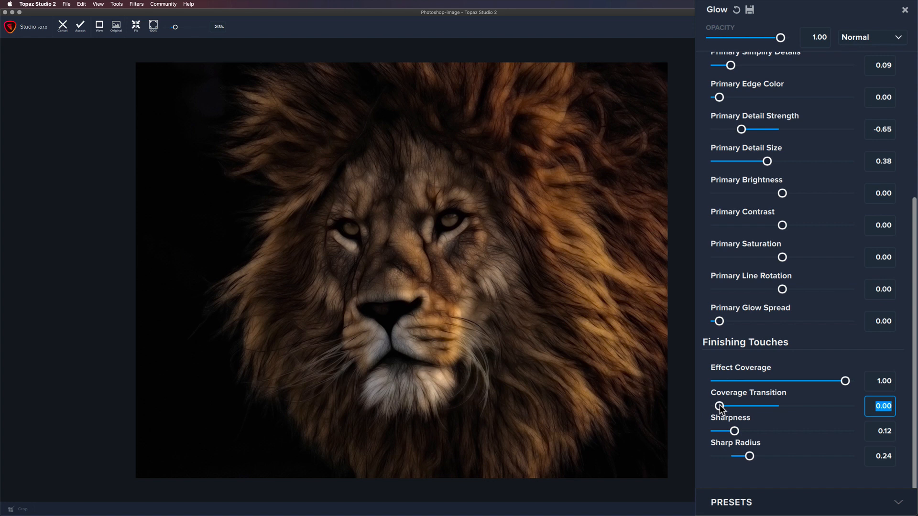
pyautogui.moveTo(719, 406); pyautogui.dragTo(731, 407)
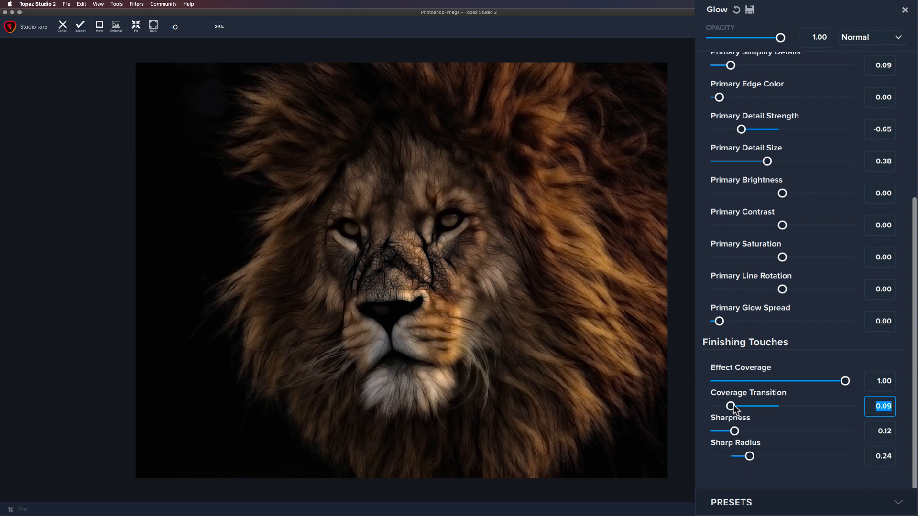
pyautogui.moveTo(733, 404); pyautogui.dragTo(741, 406)
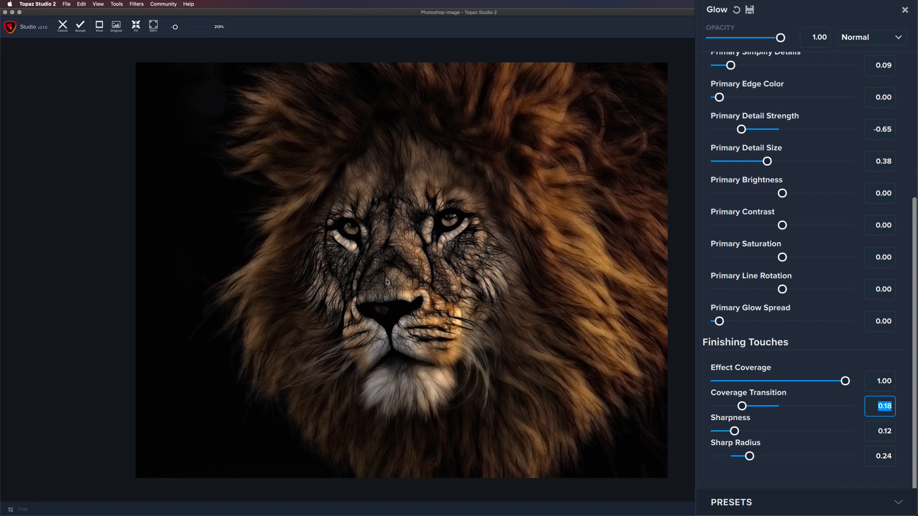
pyautogui.click(846, 382)
pyautogui.moveTo(846, 383); pyautogui.dragTo(795, 381)
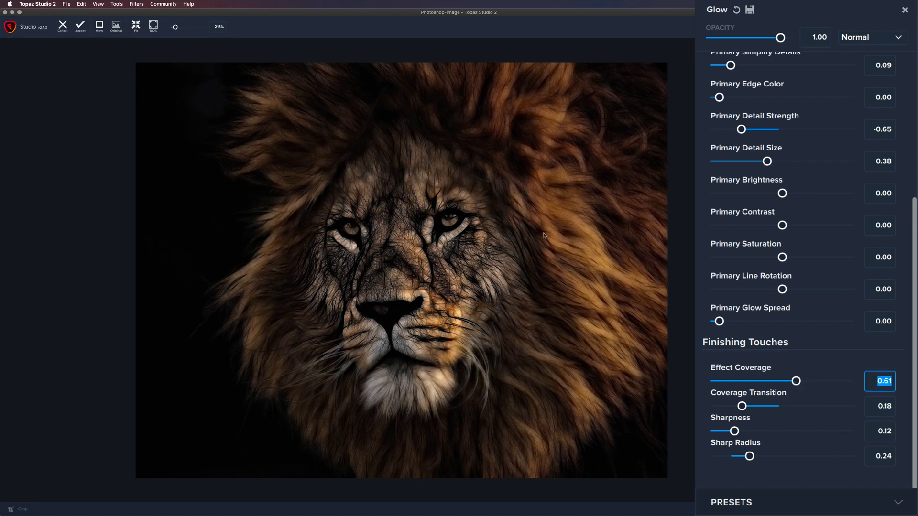
# Set the glow's Effect Coverage to 0.37 and Coverage Transition to 0.58.
pyautogui.moveTo(795, 381); pyautogui.dragTo(783, 407)
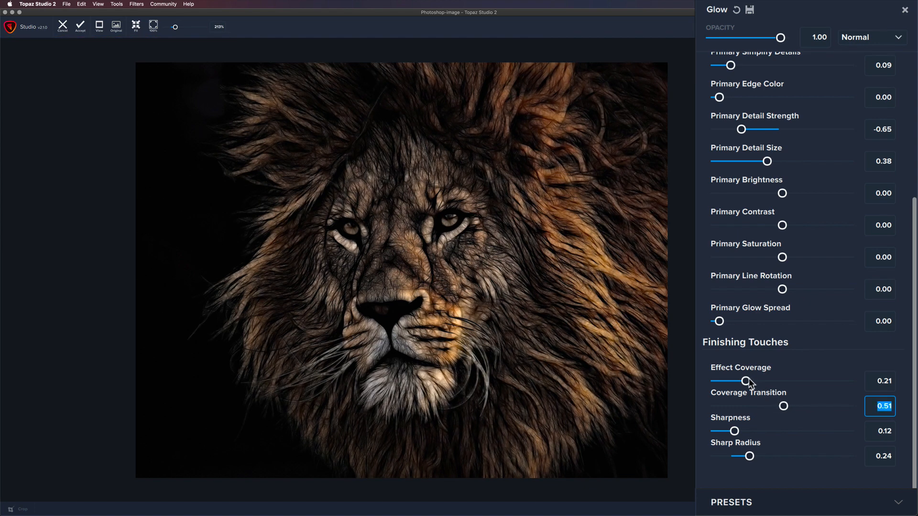
pyautogui.moveTo(746, 381); pyautogui.dragTo(765, 372)
pyautogui.moveTo(782, 405)
pyautogui.mouseDown()
pyautogui.moveTo(739, 402)
pyautogui.moveTo(805, 404)
pyautogui.moveTo(797, 398)
pyautogui.mouseUp()
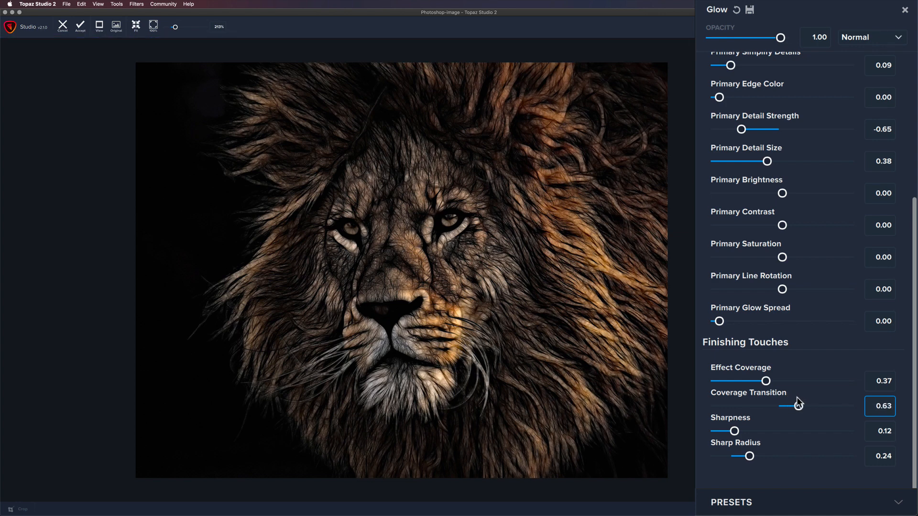
pyautogui.moveTo(796, 397); pyautogui.dragTo(791, 396)
# Try a dark Secondary glow with Glow Strength 0.02 and Effect Sharpness 0.19, resetting the strength to 0.
pyautogui.scroll(5, 836, 171)
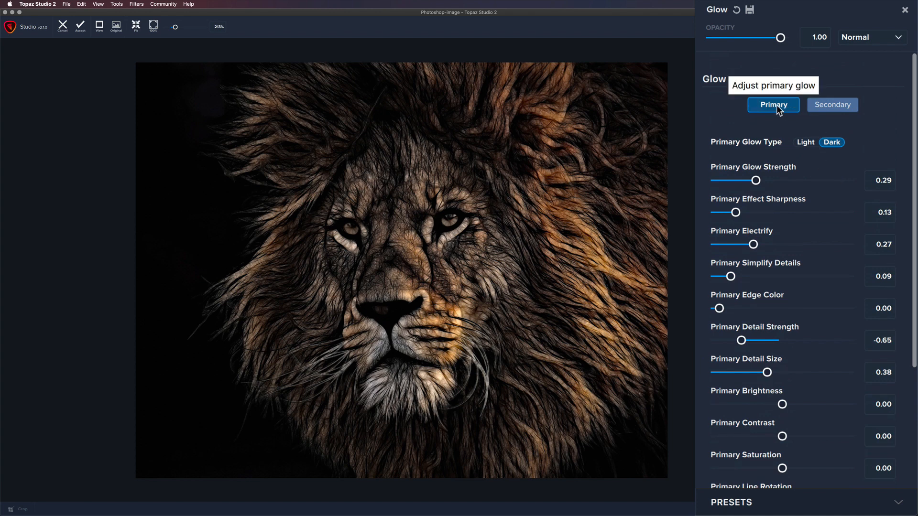
pyautogui.click(831, 108)
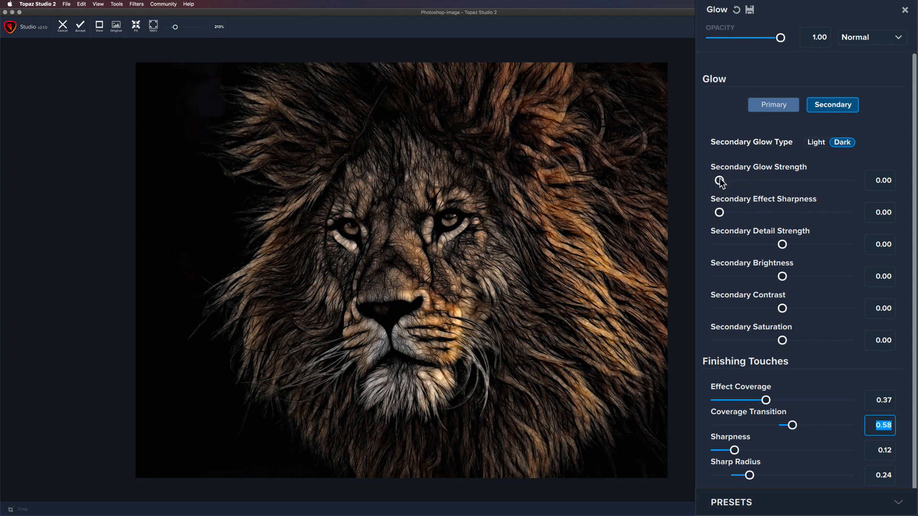
pyautogui.moveTo(720, 182); pyautogui.dragTo(741, 213)
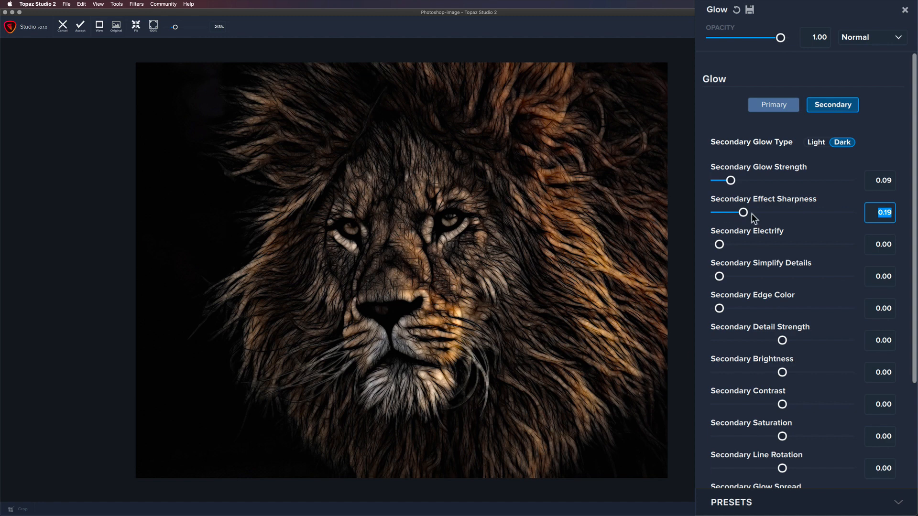
pyautogui.moveTo(730, 181); pyautogui.dragTo(721, 181)
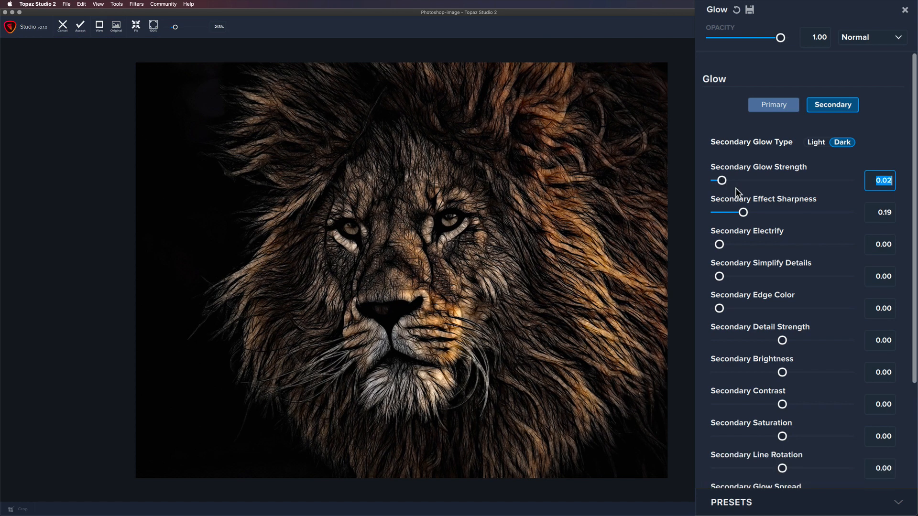
pyautogui.scroll(-3, 750, 207)
pyautogui.scroll(-5, 749, 207)
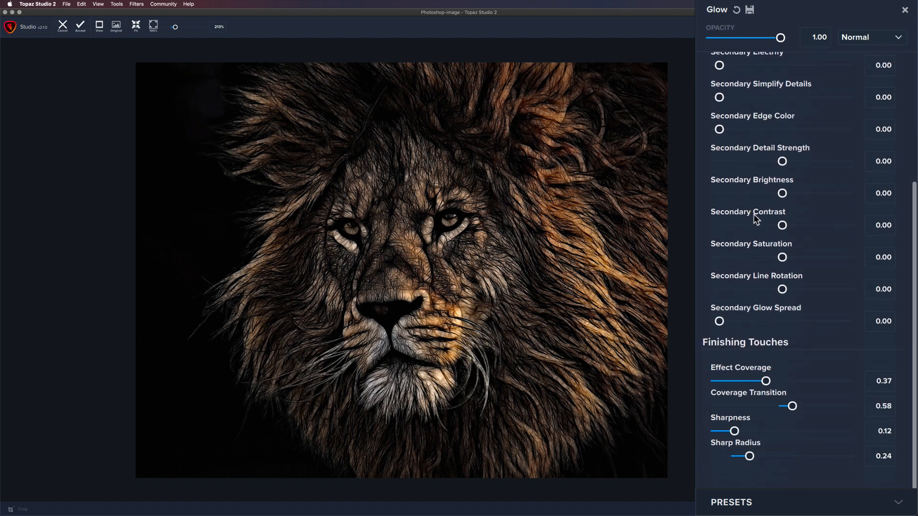
pyautogui.scroll(8, 750, 211)
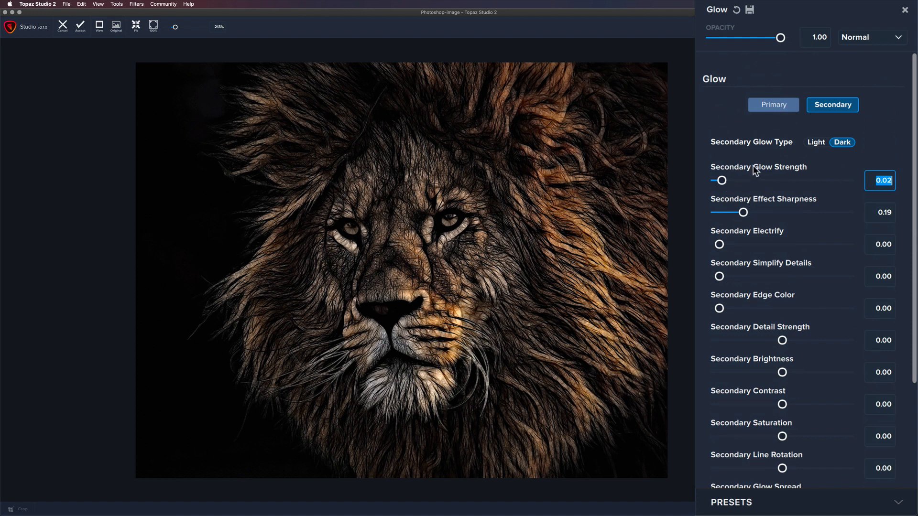
pyautogui.write('0')
pyautogui.press('Return')
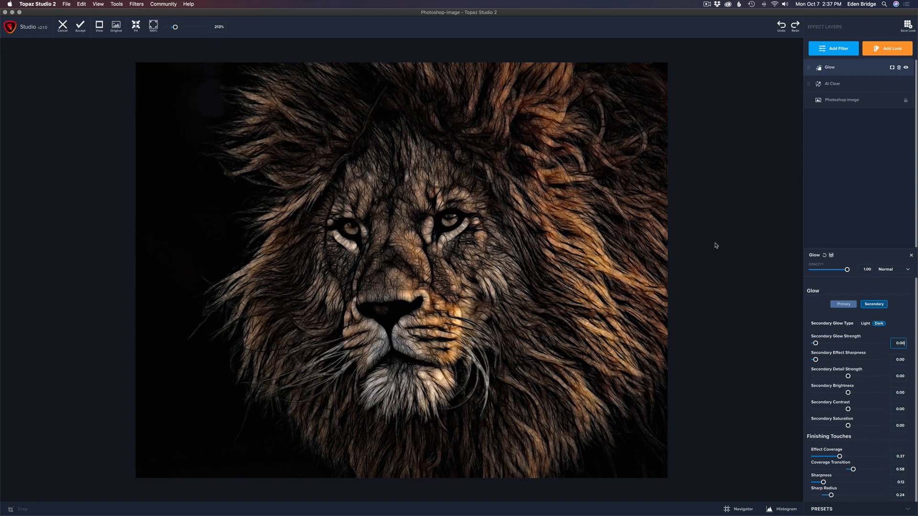
# Compare the glow effect with the original photo and reduce the Glow filter's opacity to about 0.76.
pyautogui.press('space')
pyautogui.press('space')
pyautogui.press('super+a')
pyautogui.moveTo(847, 270)
pyautogui.mouseDown()
pyautogui.moveTo(808, 273)
pyautogui.moveTo(833, 274)
pyautogui.mouseUp()
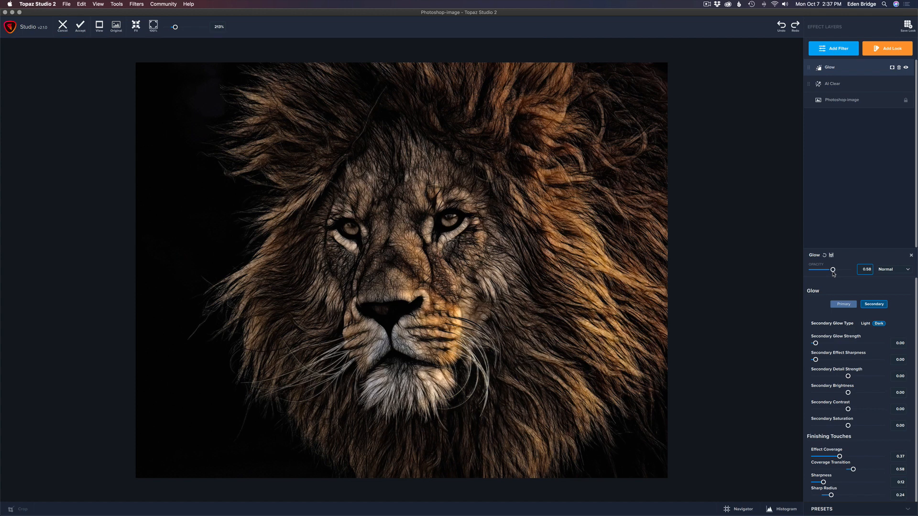
pyautogui.moveTo(833, 274); pyautogui.dragTo(840, 272)
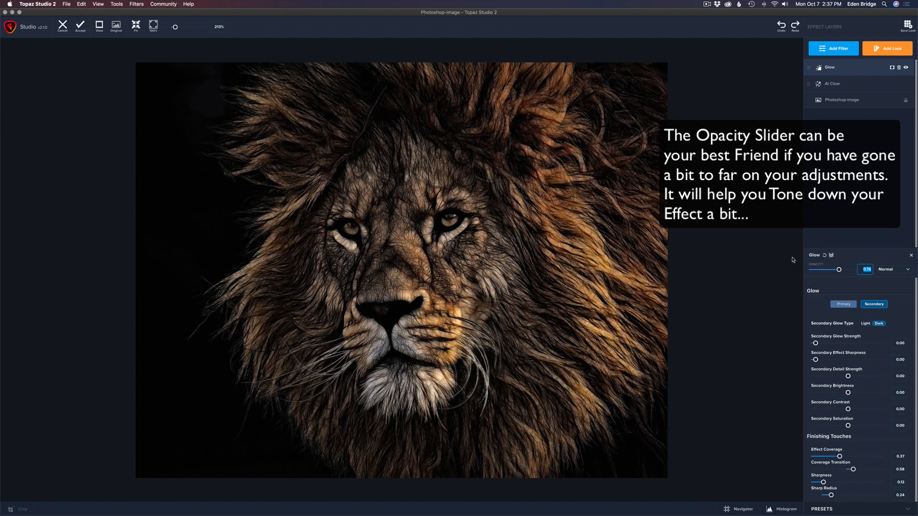
# Switch repeatedly between the original photo and the edited lion to compare them.
pyautogui.press('space')
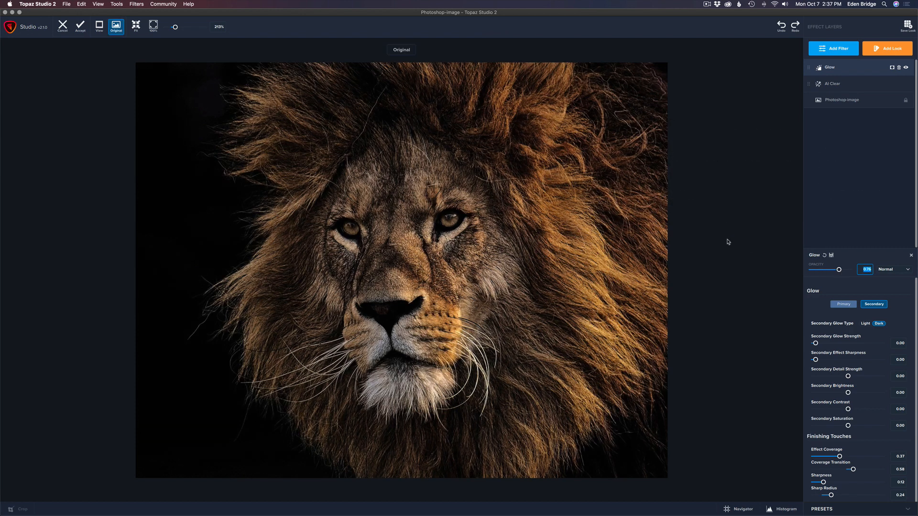
pyautogui.press('space')
pyautogui.press('space')
pyautogui.press('space')
pyautogui.press('space')
pyautogui.press('space')
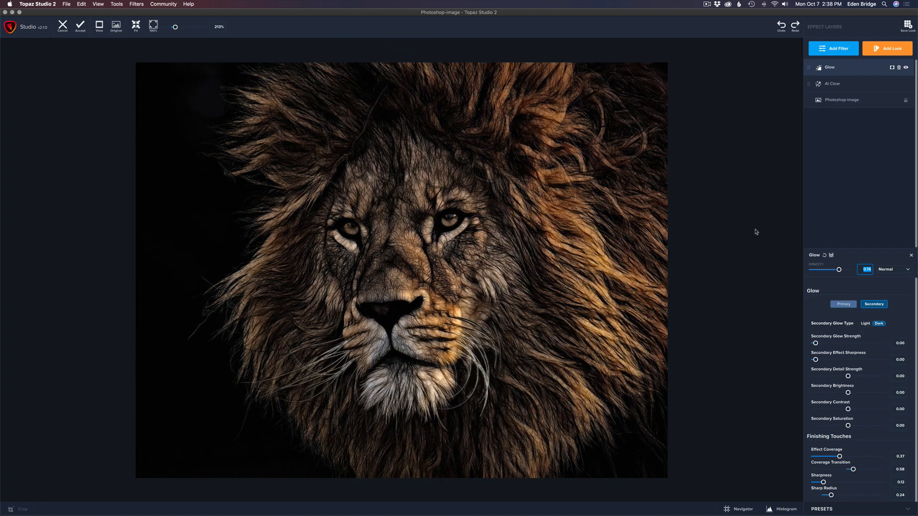
# Hide the dark Glow layer and add a second Glow filter with its Primary Glow Type set to Light.
pyautogui.click(906, 69)
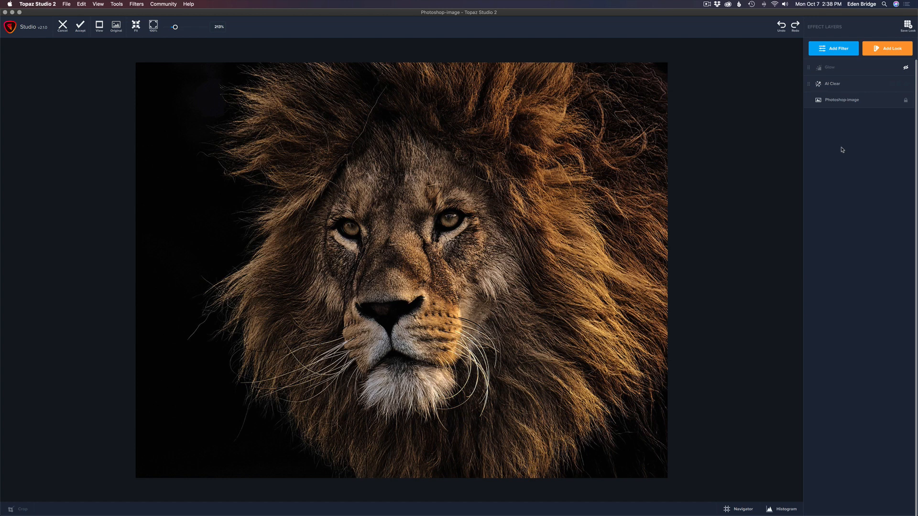
pyautogui.click(837, 50)
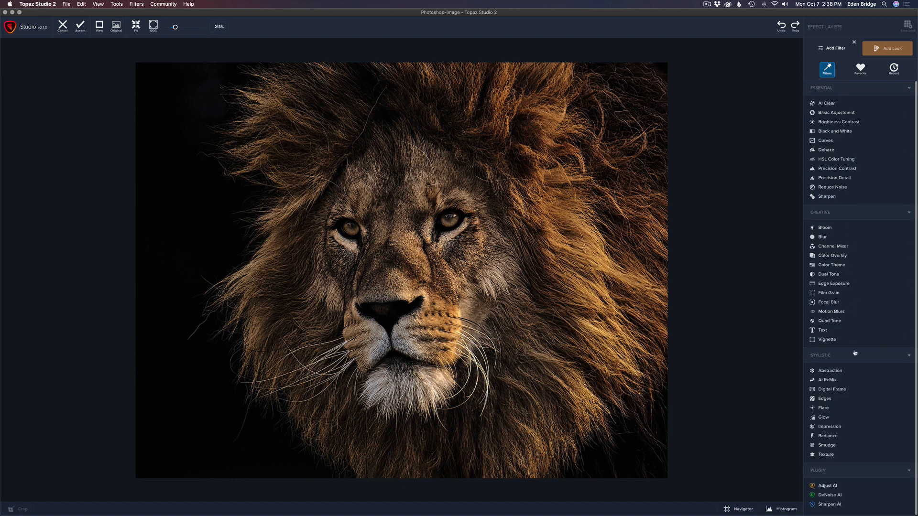
pyautogui.click(823, 417)
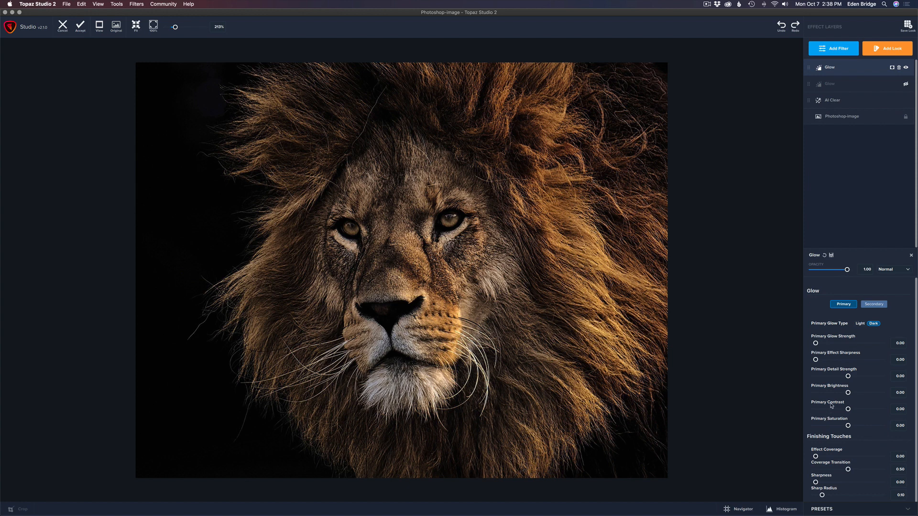
pyautogui.click(860, 324)
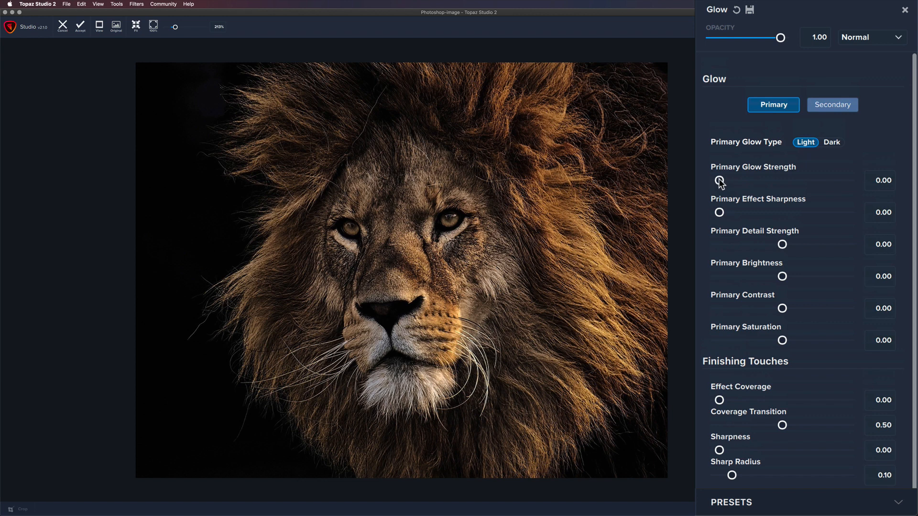
# Set the light glow's Primary Glow Strength to 0.31 and Primary Effect Sharpness to 0.09.
pyautogui.moveTo(719, 180); pyautogui.dragTo(760, 183)
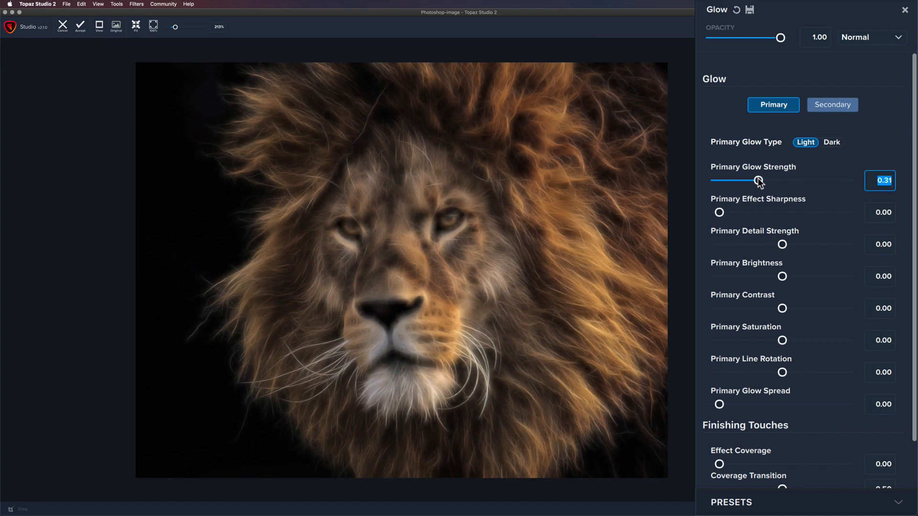
pyautogui.moveTo(759, 184); pyautogui.dragTo(758, 181)
pyautogui.moveTo(719, 214); pyautogui.dragTo(730, 212)
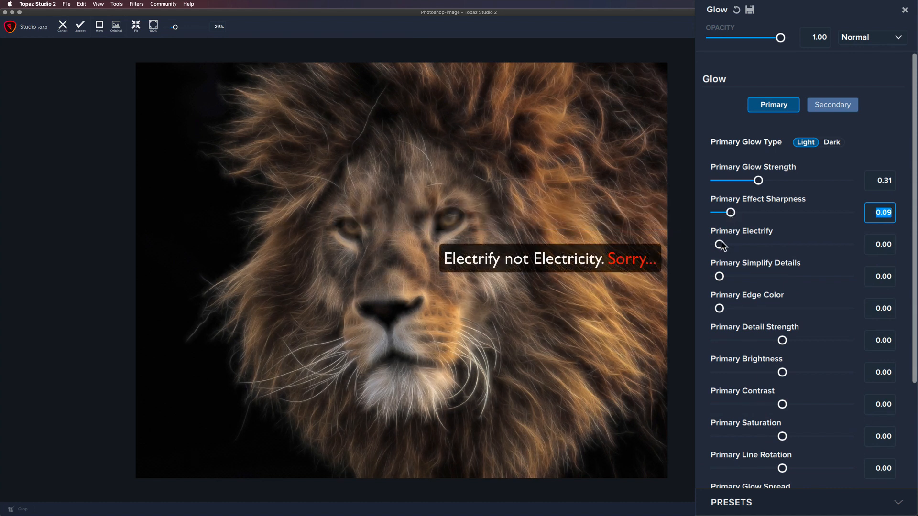
# Try Primary Electrify at full strength, settle it at 0.12, and set Primary Simplify Details to 0.58 and Primary Edge Color to 0.26.
pyautogui.moveTo(719, 244); pyautogui.dragTo(841, 245)
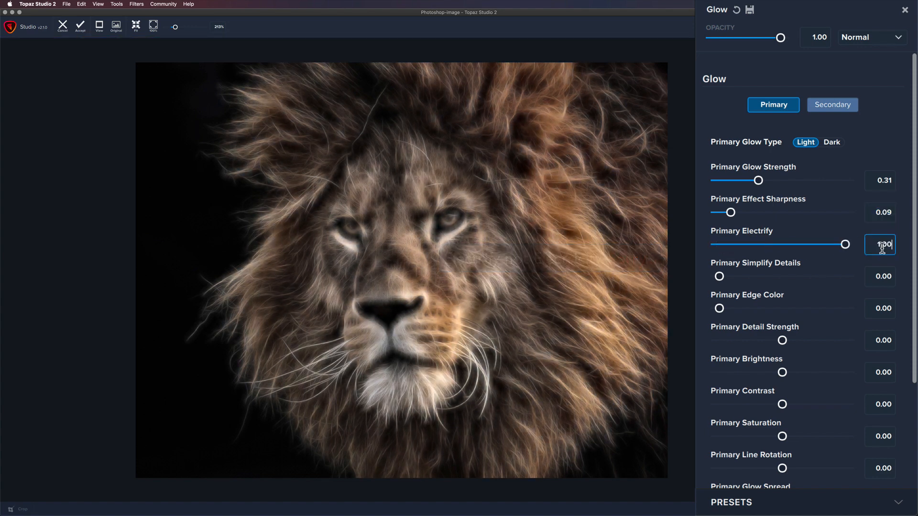
pyautogui.moveTo(842, 251); pyautogui.dragTo(735, 246)
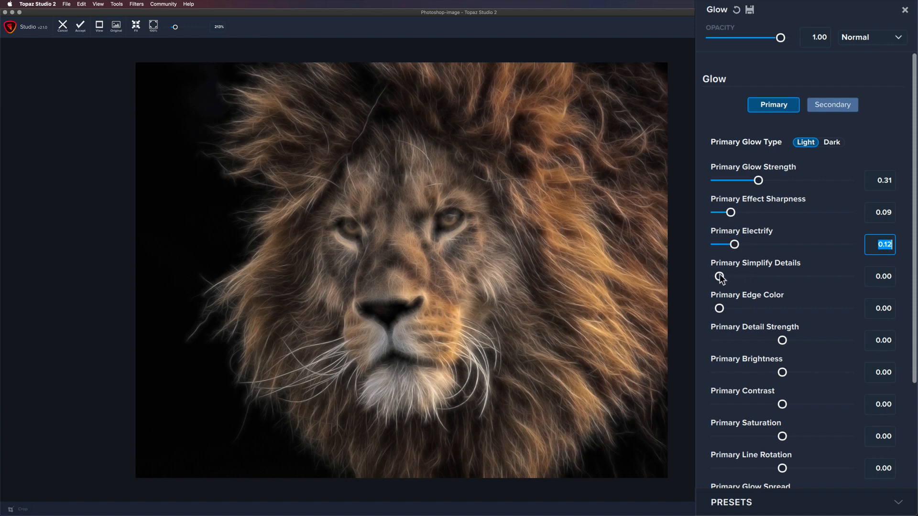
pyautogui.moveTo(720, 277); pyautogui.dragTo(792, 283)
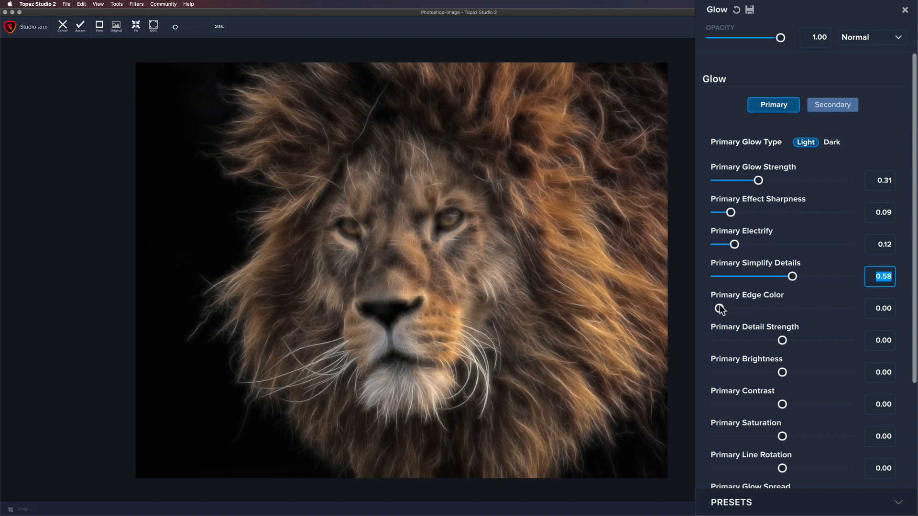
pyautogui.moveTo(720, 309); pyautogui.dragTo(752, 309)
# Set Primary Detail Strength to -0.56 and Primary Detail Size to 0.68, resetting Primary Brightness to 0.
pyautogui.scroll(-4, 780, 314)
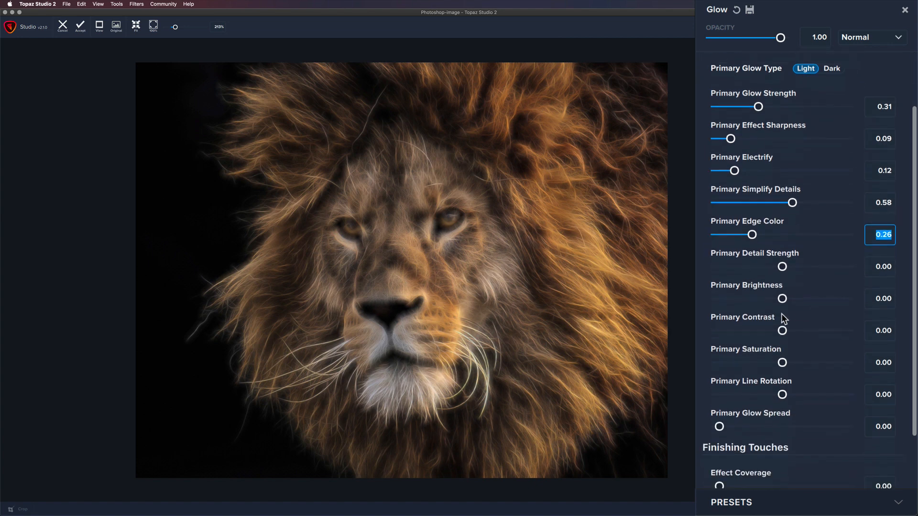
pyautogui.moveTo(784, 238); pyautogui.dragTo(739, 228)
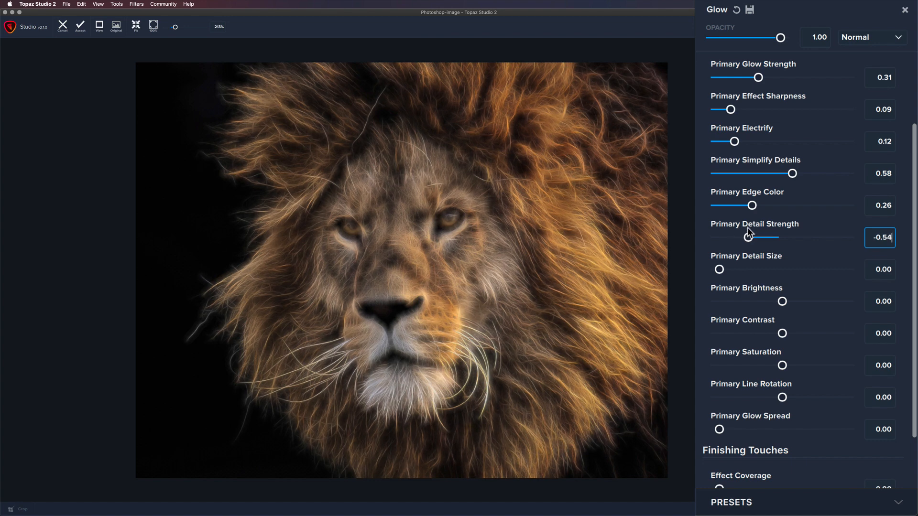
pyautogui.click(748, 227)
pyautogui.moveTo(720, 270); pyautogui.dragTo(775, 304)
pyautogui.doubleClick(749, 289)
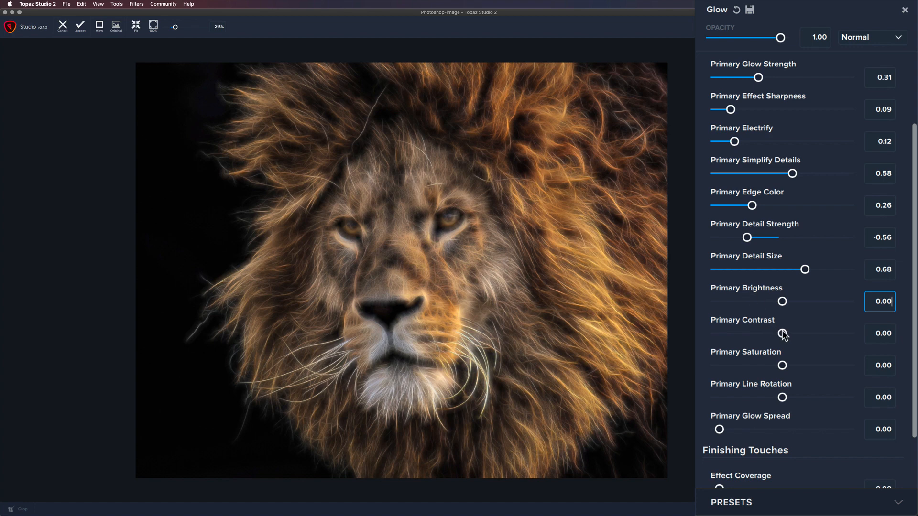
# Set Primary Contrast to 0.16, and try Primary Saturation at -1.00 and -0.38 before resetting it to 0.
pyautogui.moveTo(778, 331)
pyautogui.mouseDown()
pyautogui.moveTo(787, 331)
pyautogui.moveTo(769, 335)
pyautogui.moveTo(790, 333)
pyautogui.mouseUp()
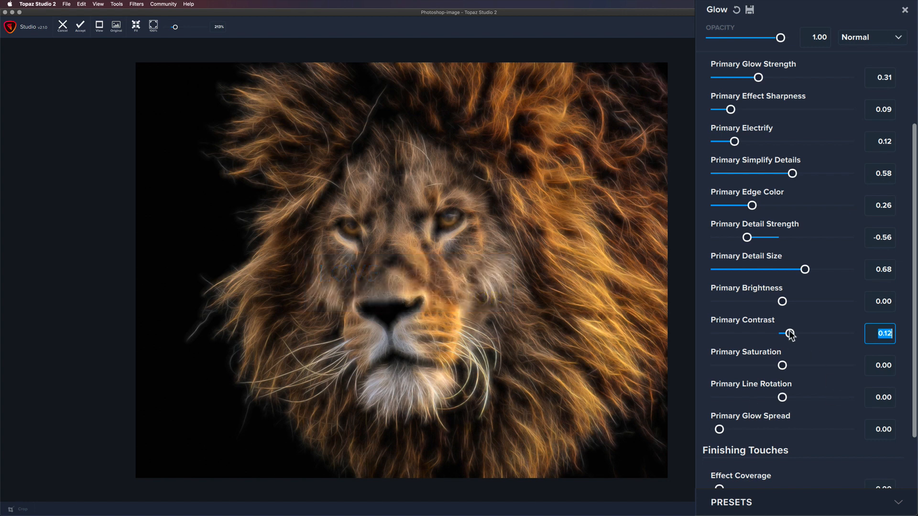
pyautogui.moveTo(789, 334); pyautogui.dragTo(719, 365)
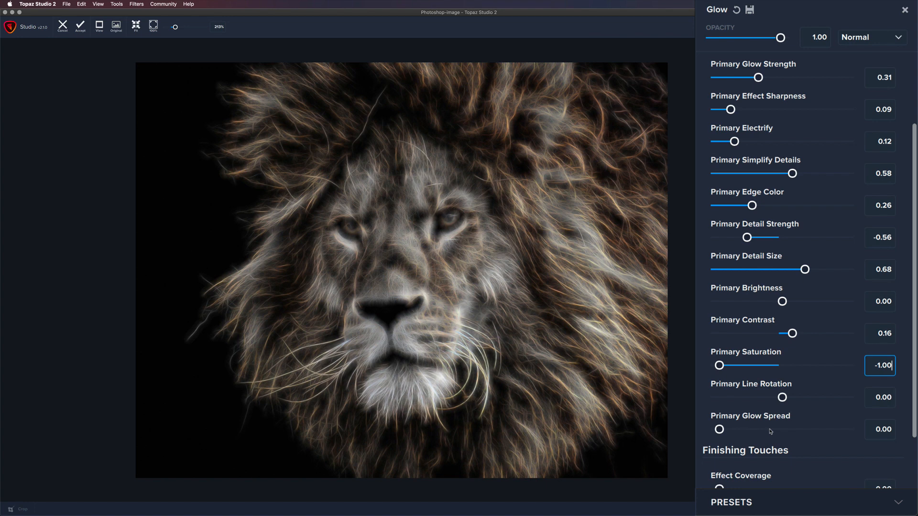
pyautogui.moveTo(719, 365); pyautogui.dragTo(761, 365)
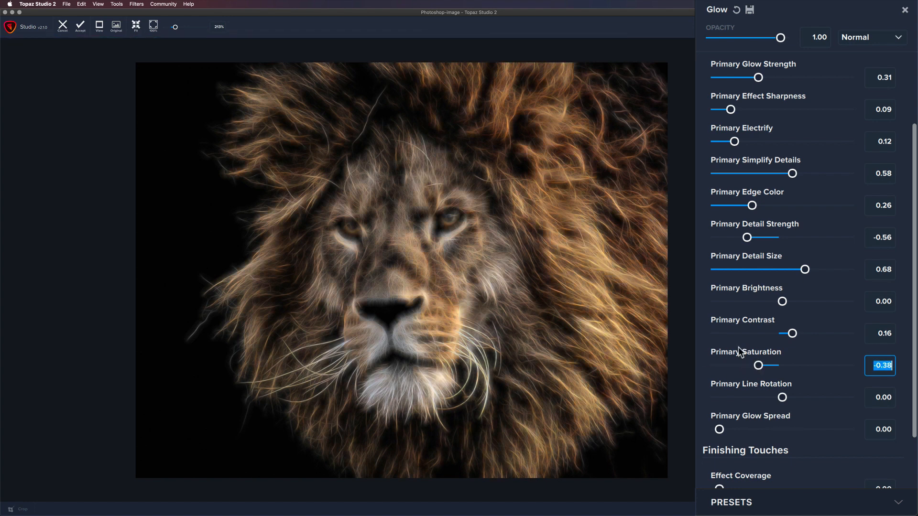
pyautogui.doubleClick(740, 352)
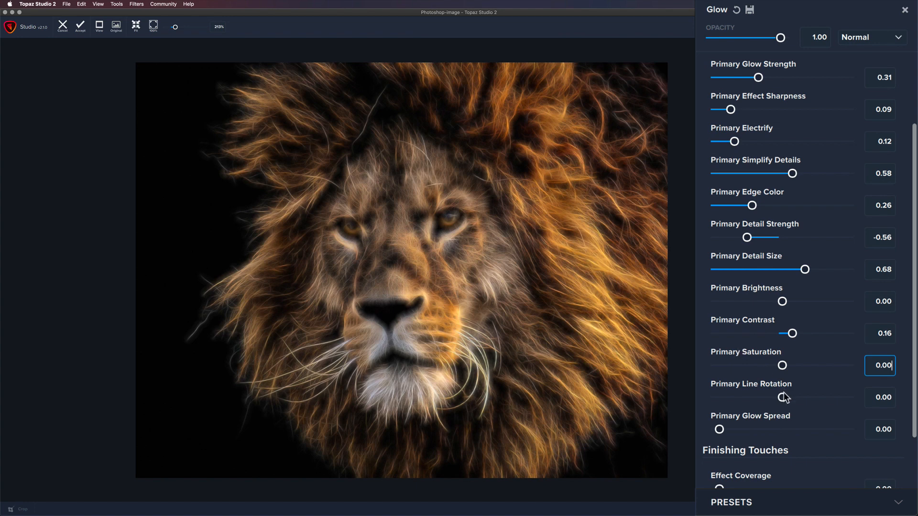
# Try Primary Line Rotation at -0.68 and 0.77, and reset the rotation to 0.
pyautogui.moveTo(783, 397); pyautogui.dragTo(740, 397)
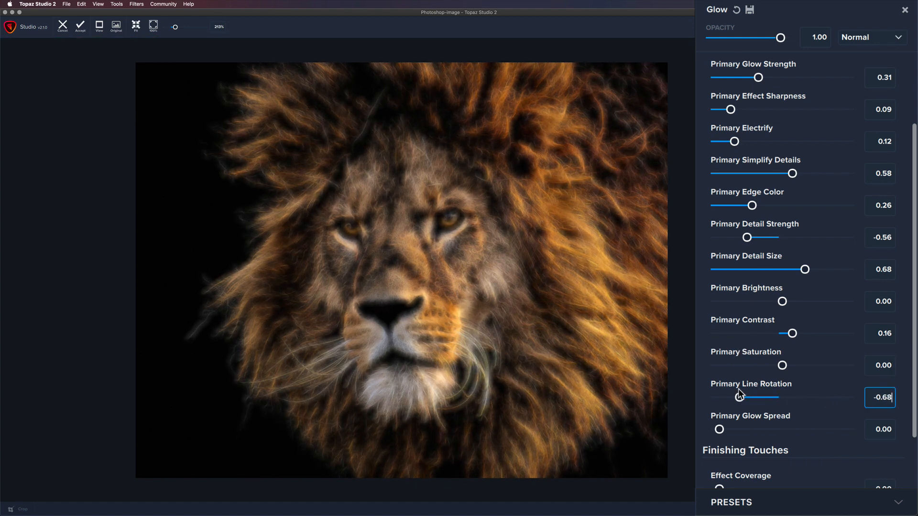
pyautogui.moveTo(743, 395); pyautogui.dragTo(830, 399)
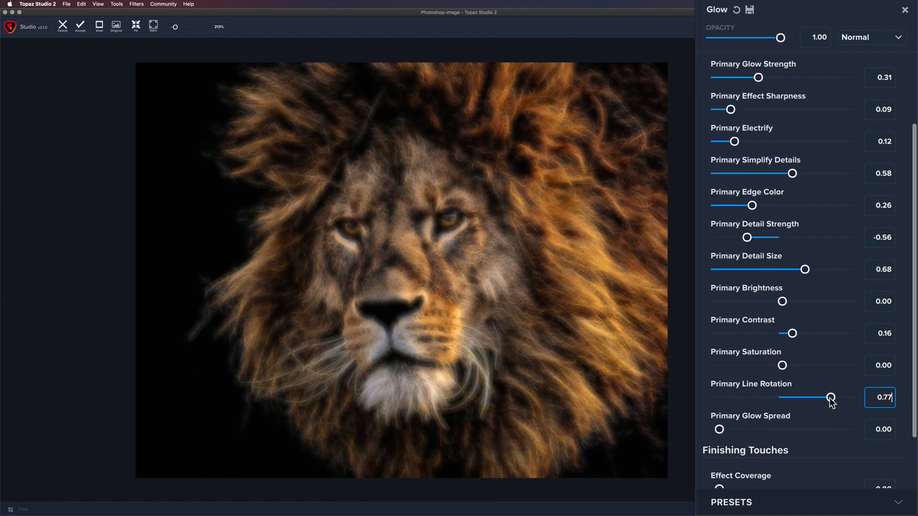
pyautogui.doubleClick(761, 387)
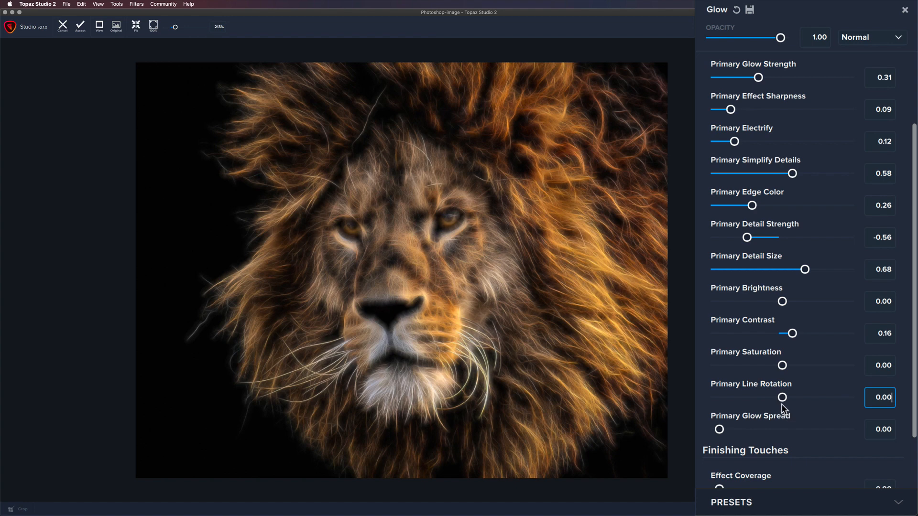
# Set Primary Glow Spread to 0.55, and sharpen the effect with Sharpness 0.10 and Sharp Radius 0.17.
pyautogui.scroll(-3, 781, 404)
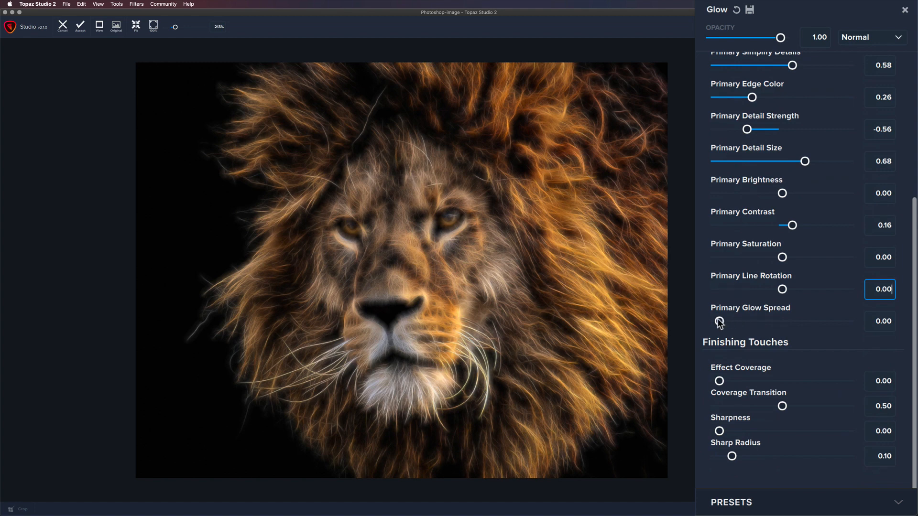
pyautogui.moveTo(719, 321); pyautogui.dragTo(787, 323)
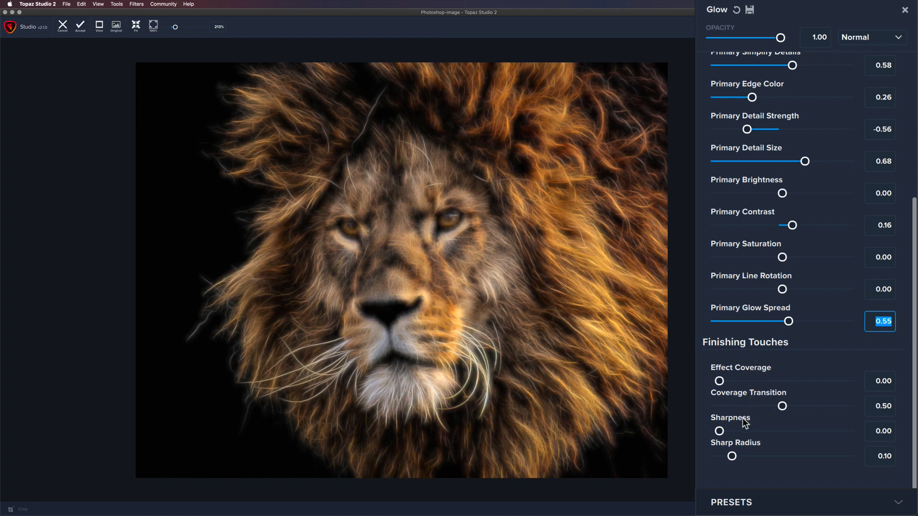
pyautogui.moveTo(719, 431); pyautogui.dragTo(730, 433)
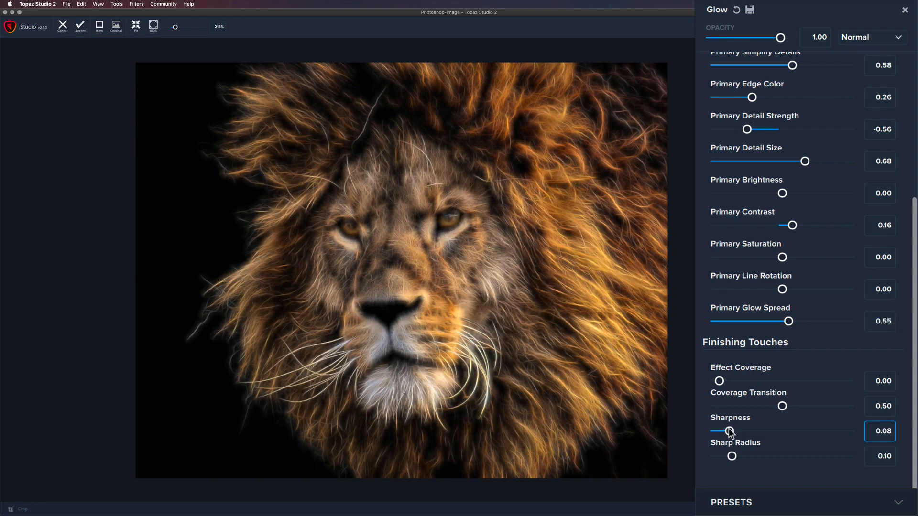
pyautogui.moveTo(730, 433)
pyautogui.mouseDown()
pyautogui.moveTo(740, 456)
pyautogui.moveTo(764, 455)
pyautogui.moveTo(730, 454)
pyautogui.moveTo(750, 450)
pyautogui.moveTo(732, 429)
pyautogui.mouseUp()
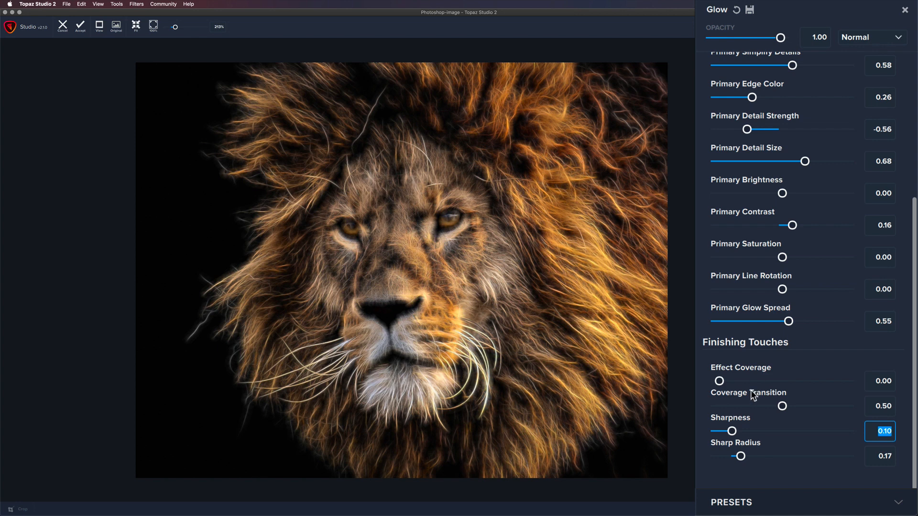
# Try Effect Coverage at 1.00, and settle on Effect Coverage 0.41 and Coverage Transition about 0.36.
pyautogui.moveTo(719, 381); pyautogui.dragTo(860, 388)
pyautogui.doubleClick(781, 407)
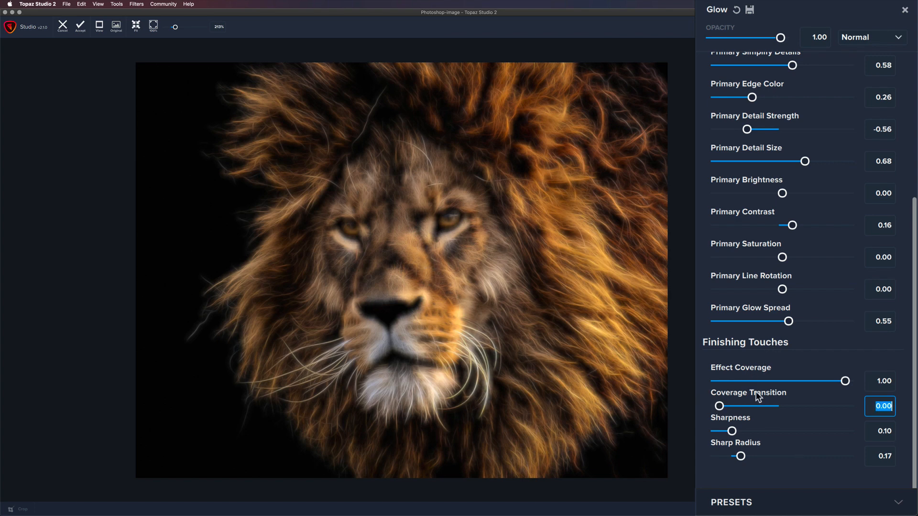
pyautogui.moveTo(719, 407); pyautogui.dragTo(743, 408)
pyautogui.moveTo(845, 381); pyautogui.dragTo(771, 375)
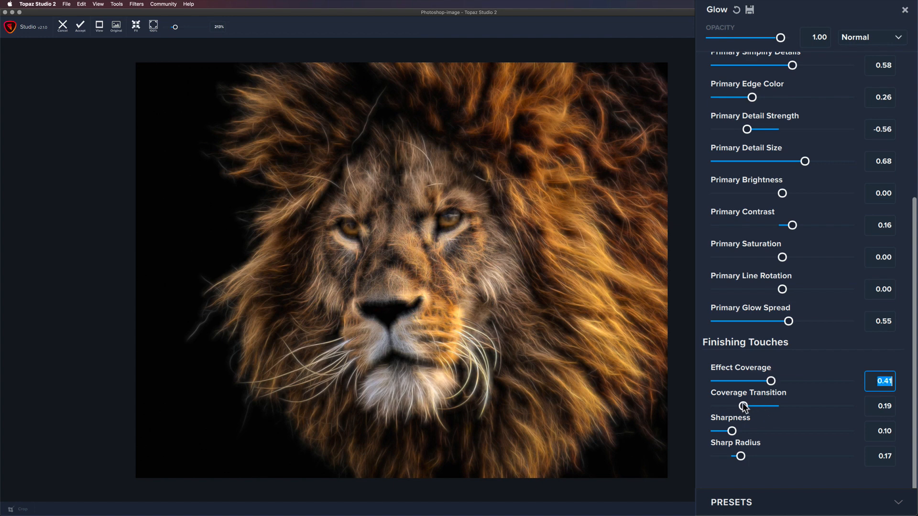
pyautogui.moveTo(744, 408); pyautogui.dragTo(759, 407)
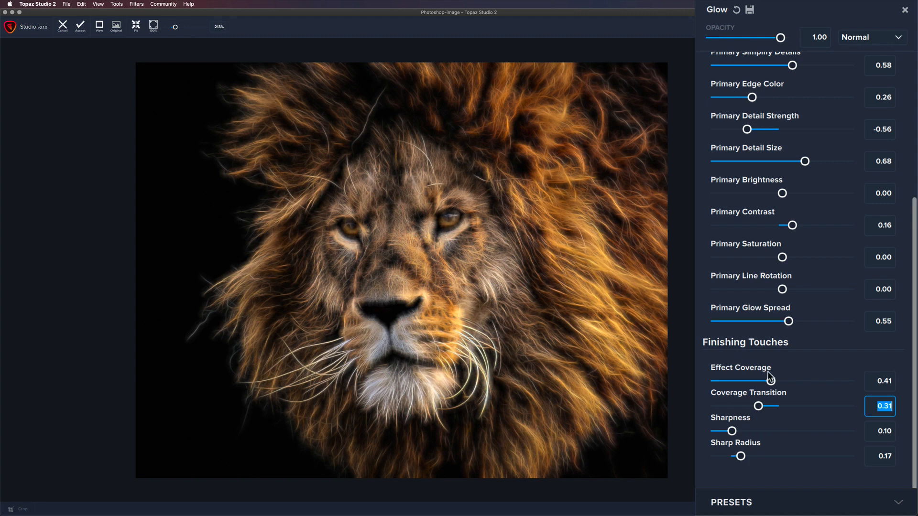
pyautogui.moveTo(761, 407)
pyautogui.mouseDown()
pyautogui.moveTo(780, 407)
pyautogui.moveTo(765, 408)
pyautogui.mouseUp()
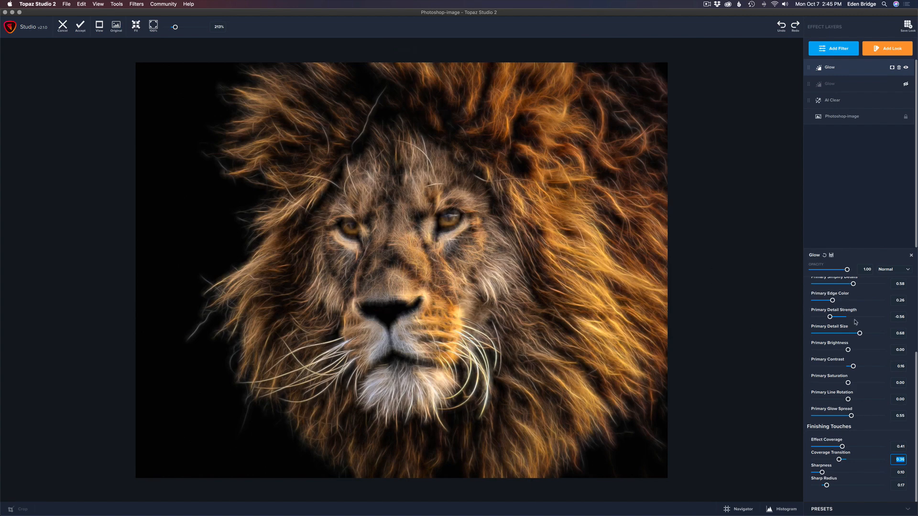
# Reduce the light Glow filter's opacity to 0.74 and slightly increase its Primary Glow Strength.
pyautogui.scroll(5, 855, 322)
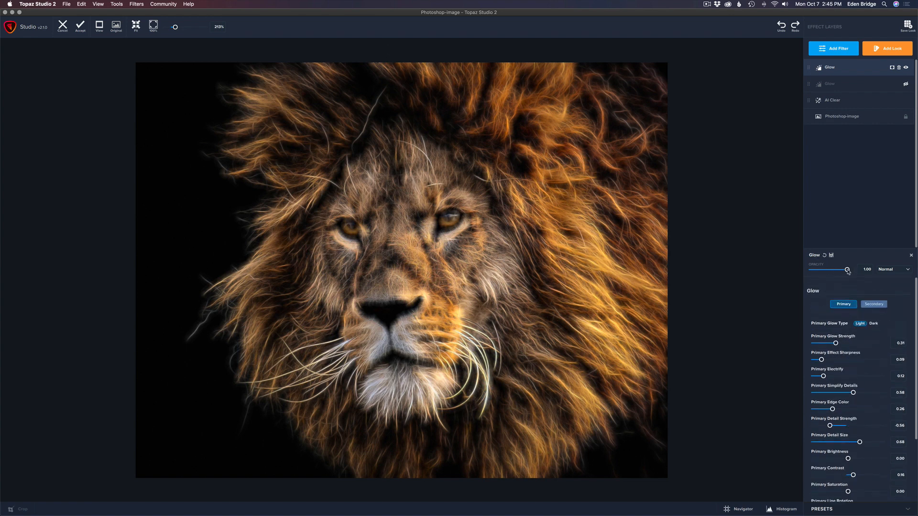
pyautogui.moveTo(847, 270)
pyautogui.mouseDown()
pyautogui.moveTo(770, 262)
pyautogui.moveTo(839, 275)
pyautogui.mouseUp()
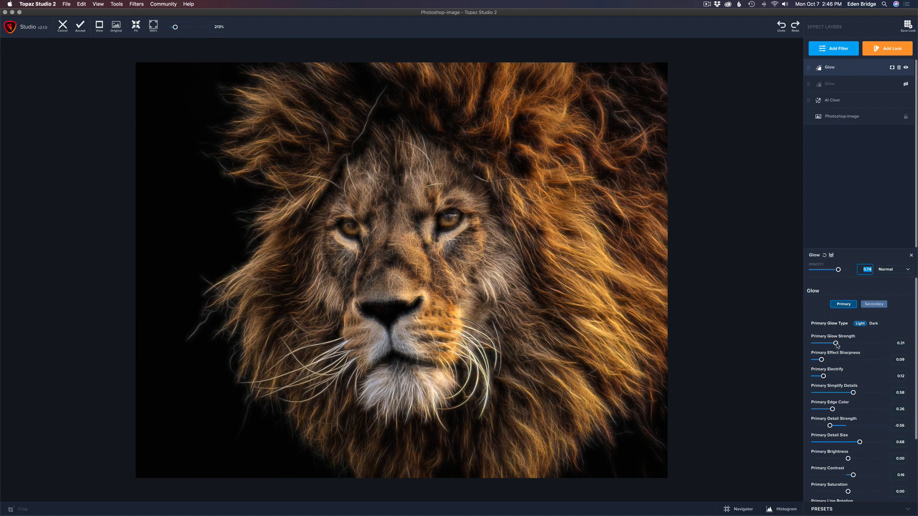
pyautogui.moveTo(836, 344); pyautogui.dragTo(840, 343)
# Open the light Glow layer's mask and set up a Mask Brush with Edge Aware off, Transparency 0.38 and Radius 0.44.
pyautogui.click(892, 68)
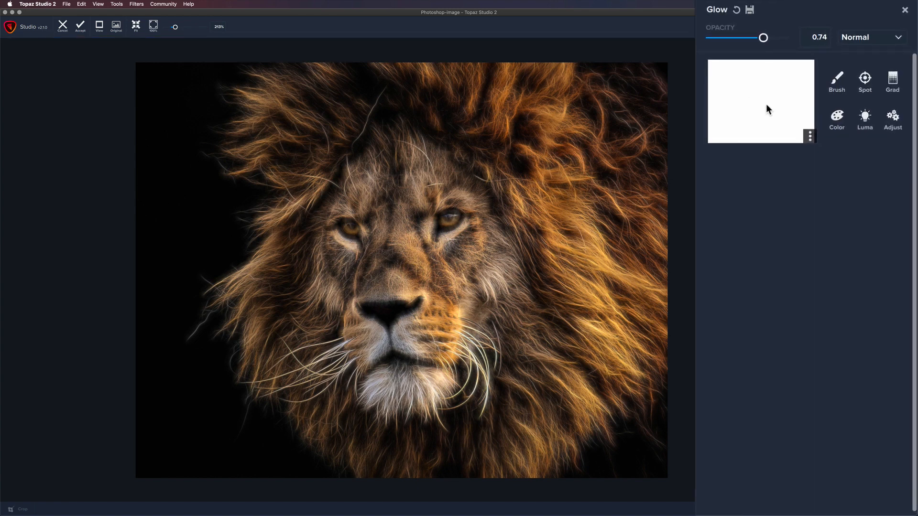
pyautogui.click(835, 82)
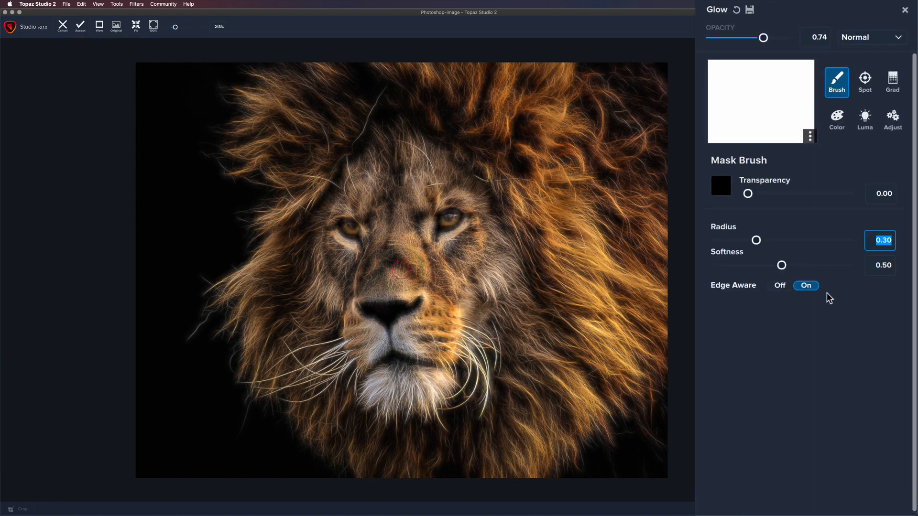
pyautogui.click(777, 288)
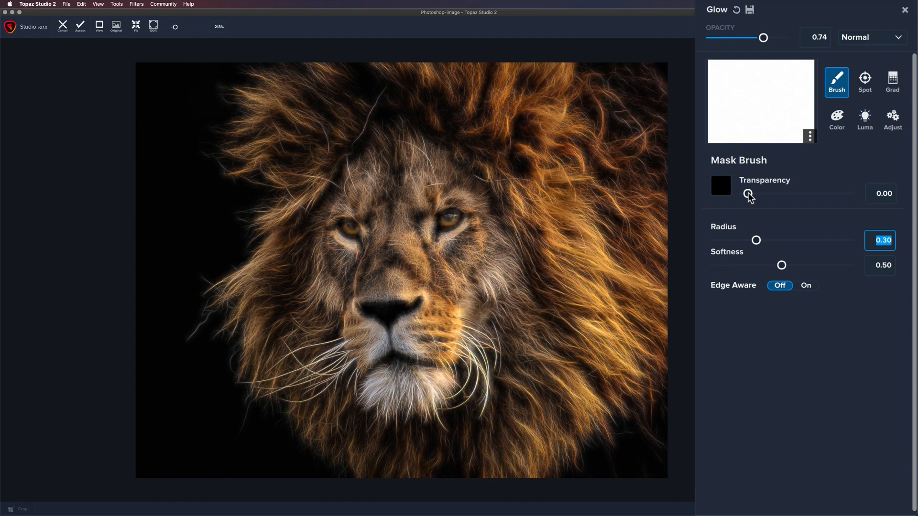
pyautogui.moveTo(747, 193); pyautogui.dragTo(765, 194)
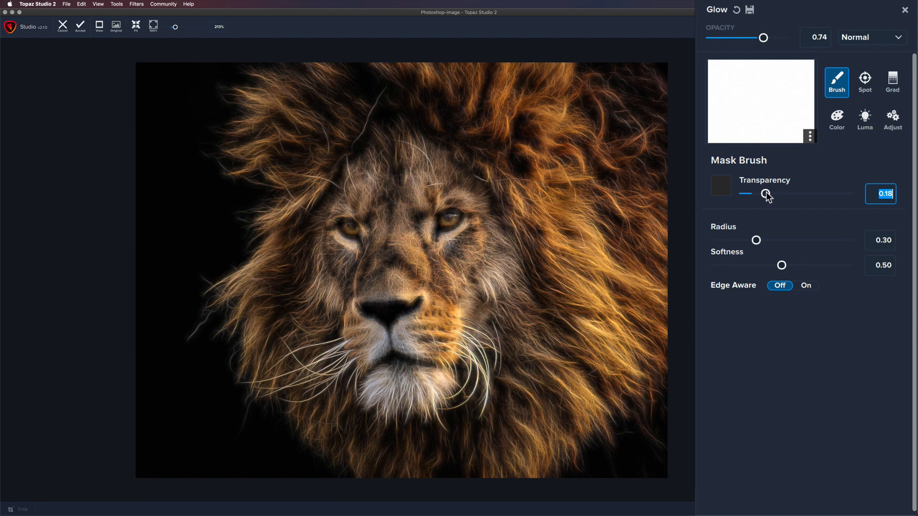
pyautogui.moveTo(766, 200); pyautogui.dragTo(786, 197)
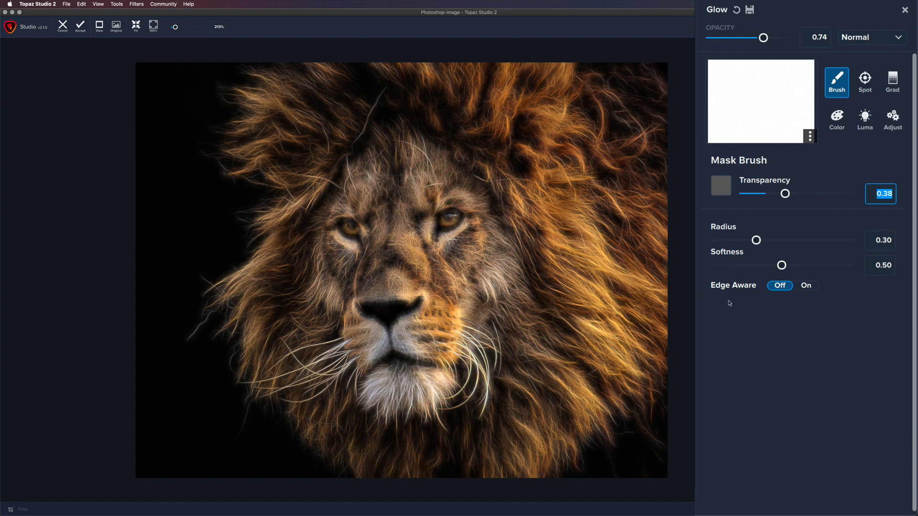
pyautogui.moveTo(756, 241); pyautogui.dragTo(774, 239)
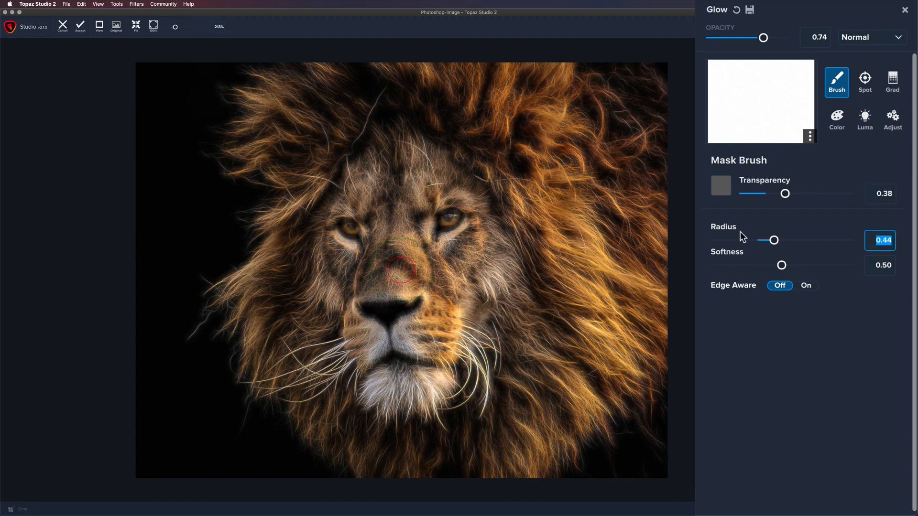
# Try masking the light glow over the lion's face with the current brush, and clear the mask.
pyautogui.moveTo(420, 209)
pyautogui.mouseDown()
pyautogui.moveTo(410, 196)
pyautogui.moveTo(383, 239)
pyautogui.moveTo(363, 205)
pyautogui.moveTo(407, 239)
pyautogui.moveTo(411, 330)
pyautogui.moveTo(371, 329)
pyautogui.moveTo(374, 268)
pyautogui.moveTo(349, 212)
pyautogui.moveTo(459, 222)
pyautogui.moveTo(474, 283)
pyautogui.moveTo(438, 325)
pyautogui.mouseUp()
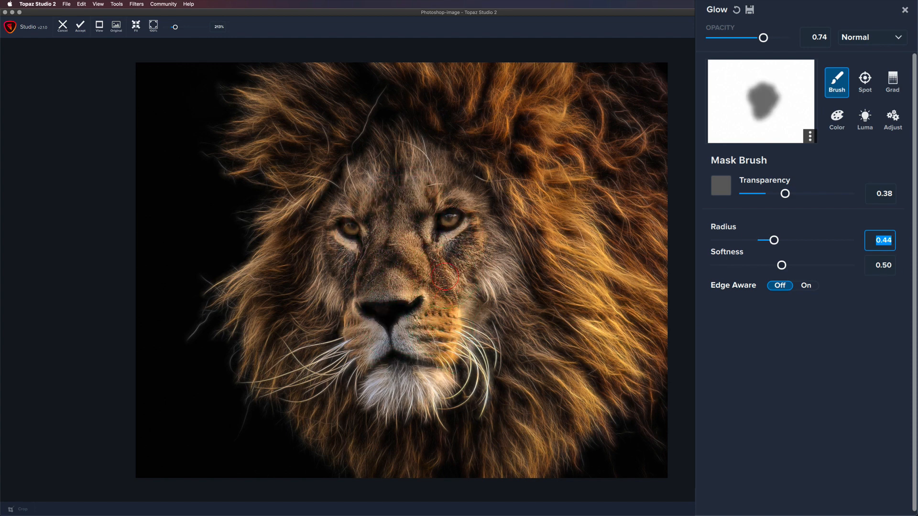
pyautogui.moveTo(385, 200)
pyautogui.mouseDown()
pyautogui.moveTo(378, 188)
pyautogui.moveTo(437, 188)
pyautogui.moveTo(451, 215)
pyautogui.mouseUp()
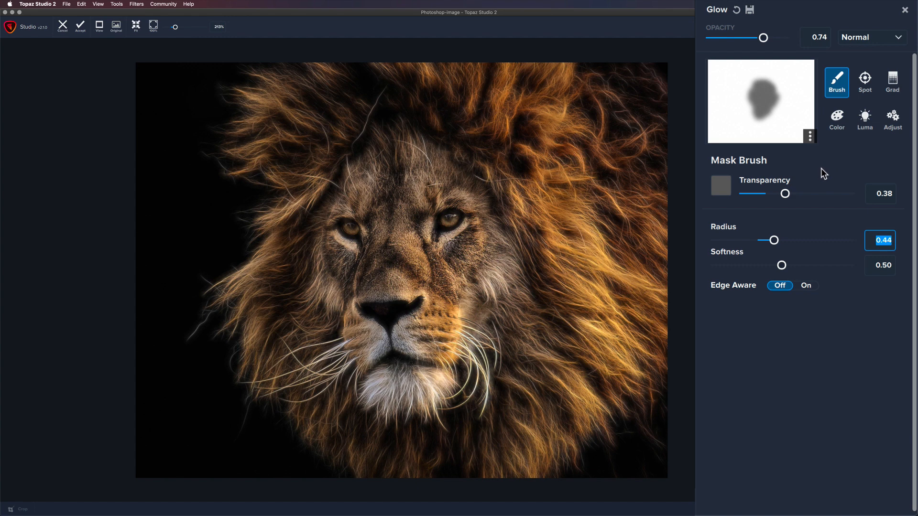
pyautogui.click(810, 137)
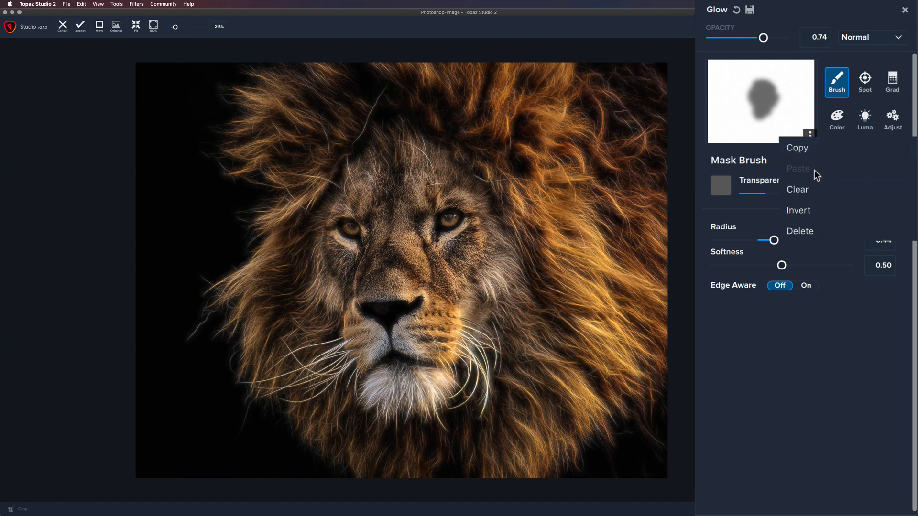
pyautogui.click(808, 190)
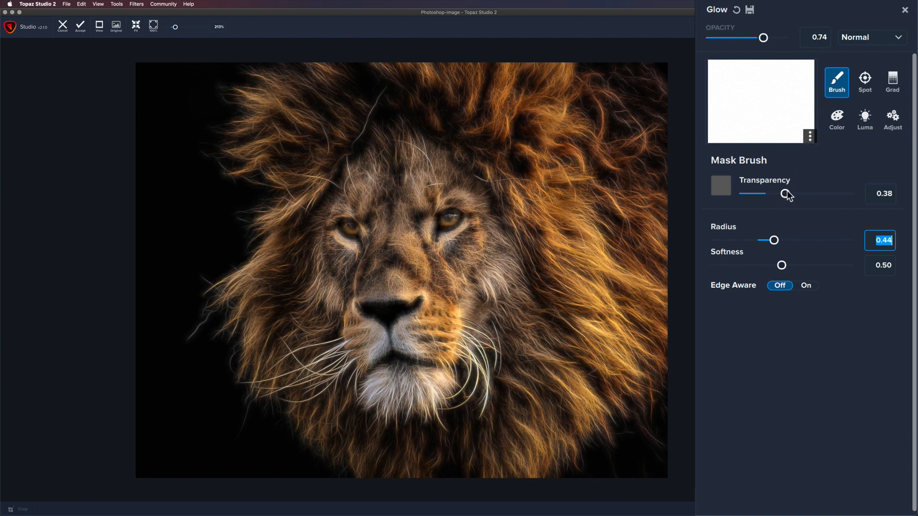
# Set the mask brush Transparency to 0.66 and paint around the eyes, brow and nose to soften the glow.
pyautogui.moveTo(785, 196); pyautogui.dragTo(812, 192)
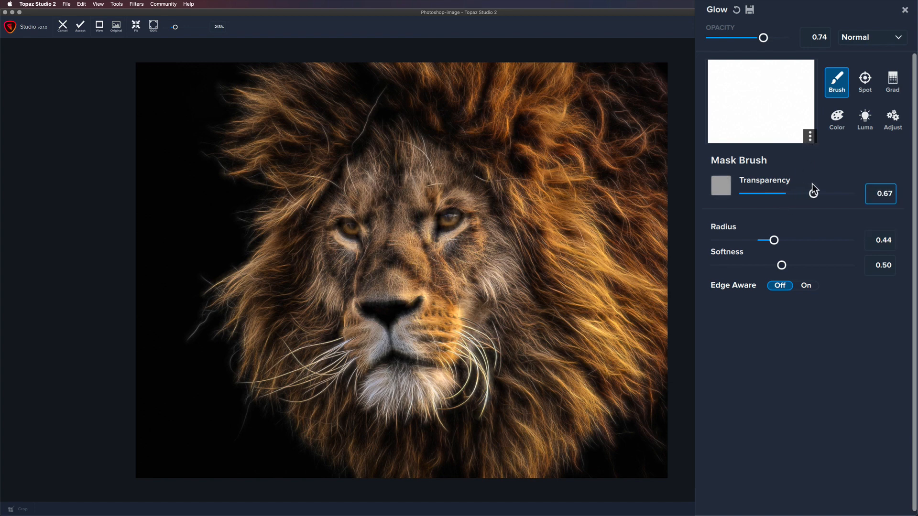
pyautogui.moveTo(447, 241); pyautogui.dragTo(476, 220)
pyautogui.moveTo(387, 250)
pyautogui.mouseDown()
pyautogui.moveTo(356, 231)
pyautogui.moveTo(368, 244)
pyautogui.mouseUp()
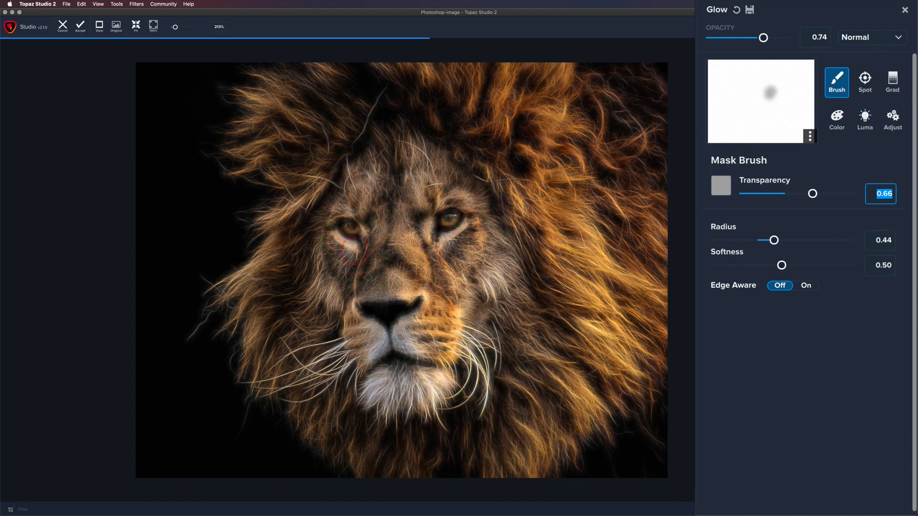
pyautogui.moveTo(369, 212)
pyautogui.mouseDown()
pyautogui.moveTo(394, 184)
pyautogui.moveTo(423, 184)
pyautogui.mouseUp()
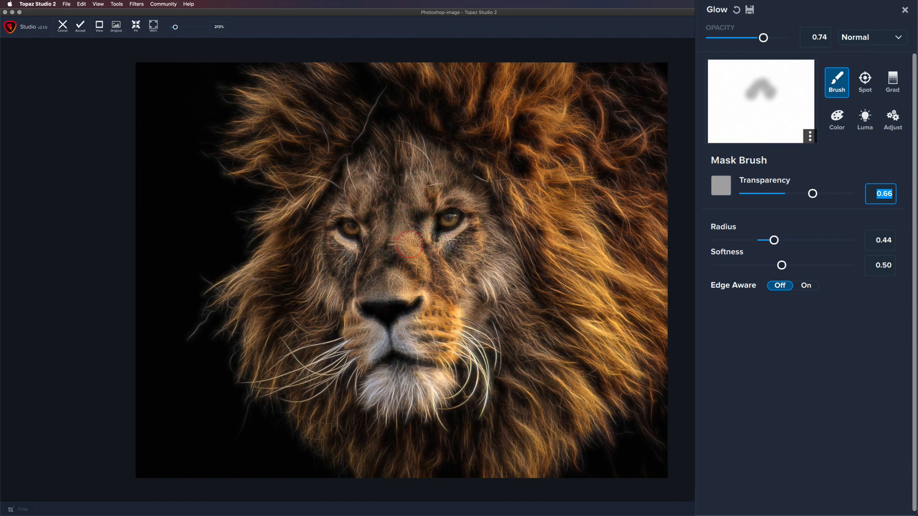
pyautogui.moveTo(401, 227)
pyautogui.mouseDown()
pyautogui.moveTo(388, 276)
pyautogui.moveTo(404, 265)
pyautogui.moveTo(399, 278)
pyautogui.moveTo(435, 303)
pyautogui.moveTo(421, 305)
pyautogui.moveTo(356, 372)
pyautogui.moveTo(376, 314)
pyautogui.moveTo(357, 306)
pyautogui.mouseUp()
# Set the brush Transparency to 0.86 and lightly mask the glow over the muzzle, chin, cheeks and forehead.
pyautogui.moveTo(816, 190); pyautogui.dragTo(832, 193)
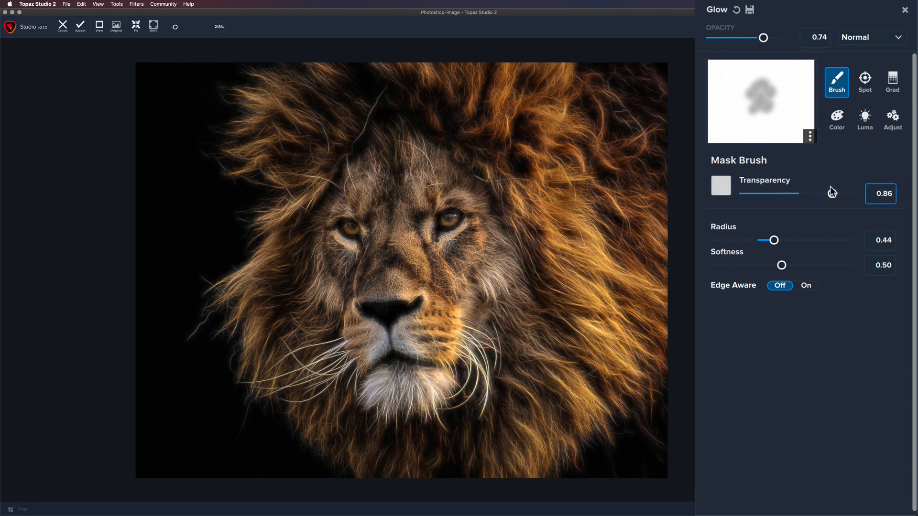
pyautogui.moveTo(444, 316); pyautogui.dragTo(429, 340)
pyautogui.moveTo(370, 327); pyautogui.dragTo(367, 338)
pyautogui.moveTo(410, 367); pyautogui.dragTo(401, 349)
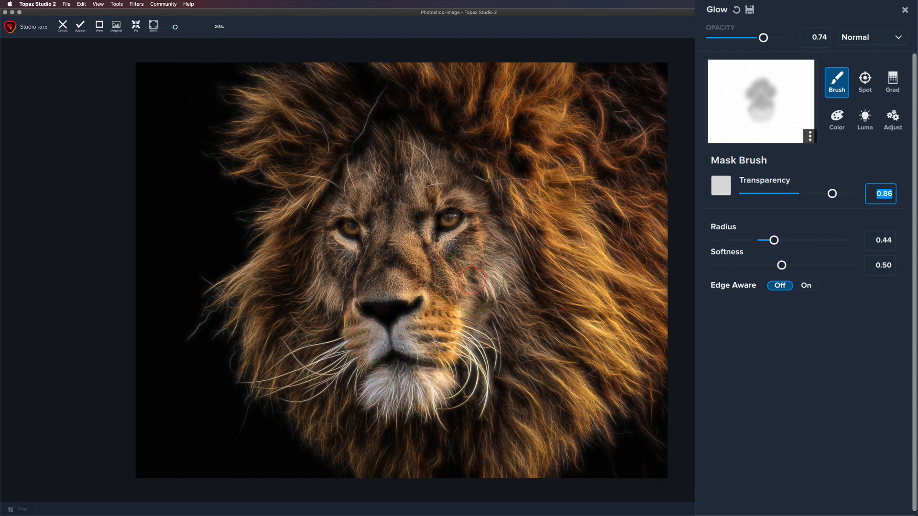
pyautogui.moveTo(348, 241); pyautogui.dragTo(344, 287)
pyautogui.moveTo(417, 174)
pyautogui.mouseDown()
pyautogui.moveTo(394, 169)
pyautogui.moveTo(370, 197)
pyautogui.mouseUp()
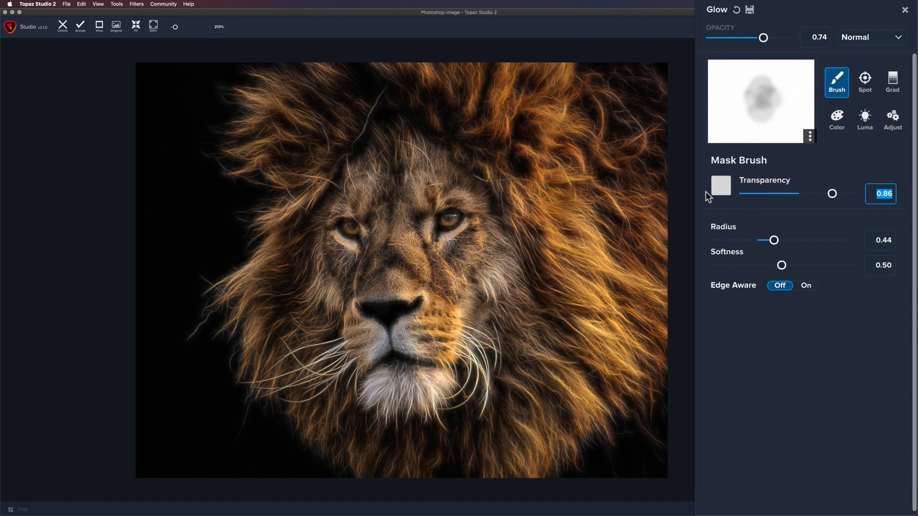
# Try a brush Transparency of 0.51, and compare the masked glow with the original image.
pyautogui.click(809, 138)
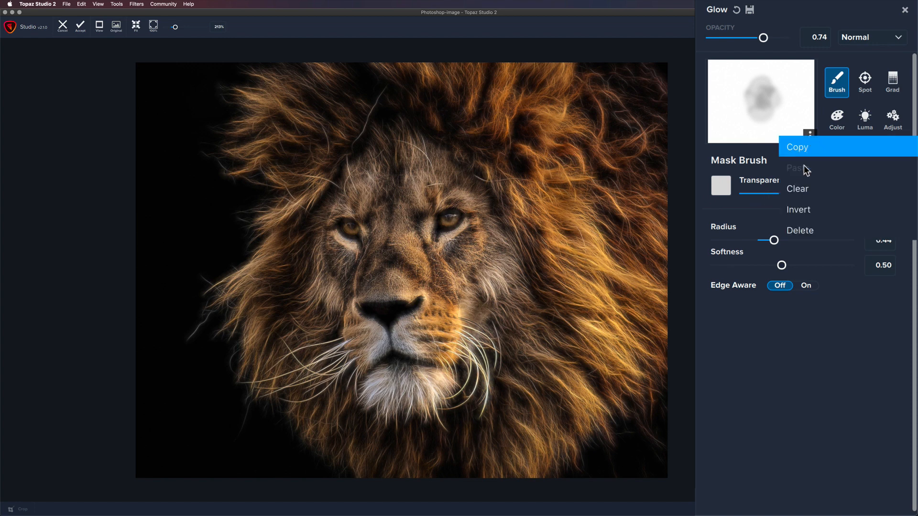
pyautogui.click(705, 160)
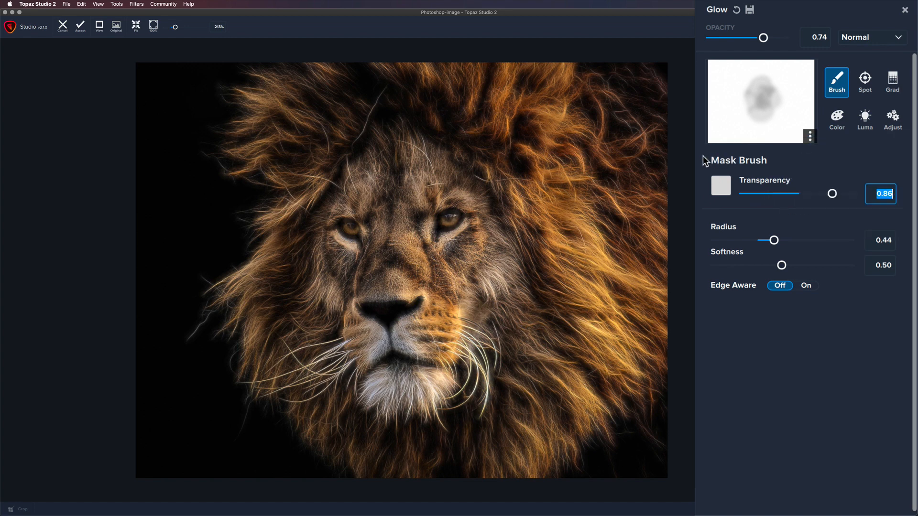
pyautogui.moveTo(830, 195); pyautogui.dragTo(797, 195)
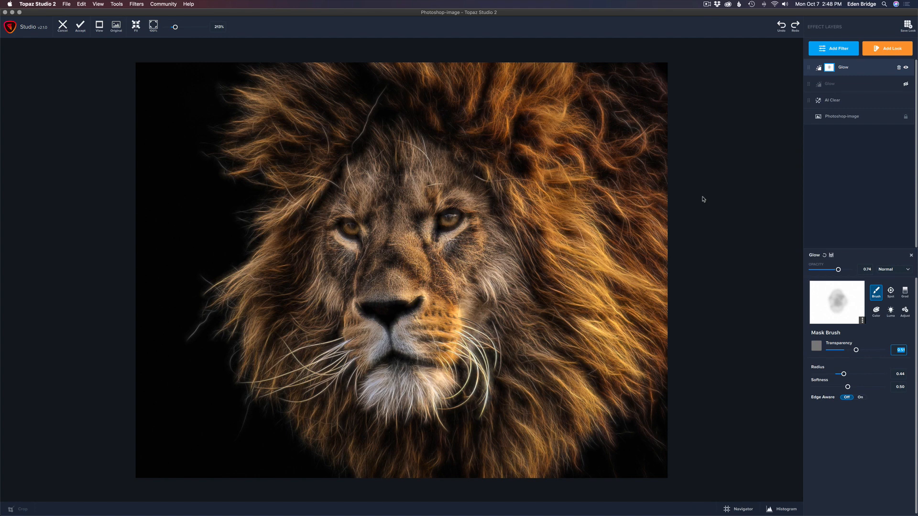
pyautogui.press('\\')
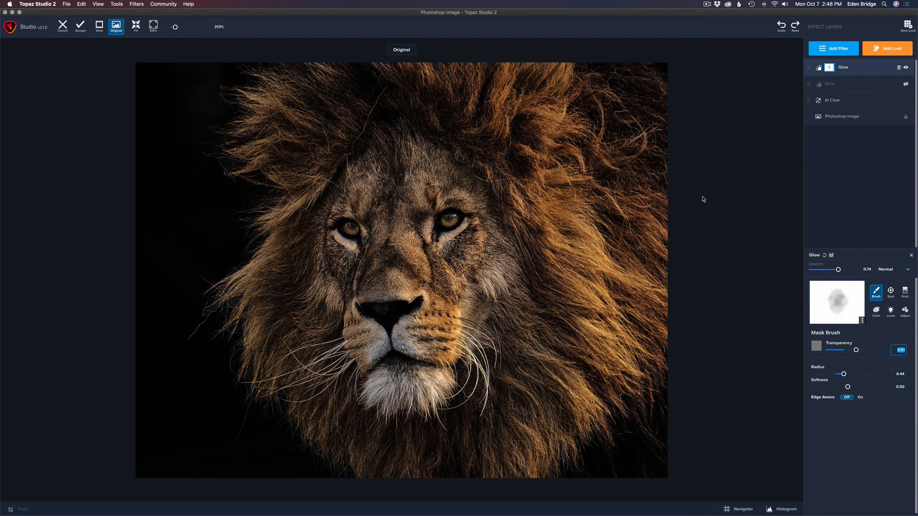
pyautogui.press('\\')
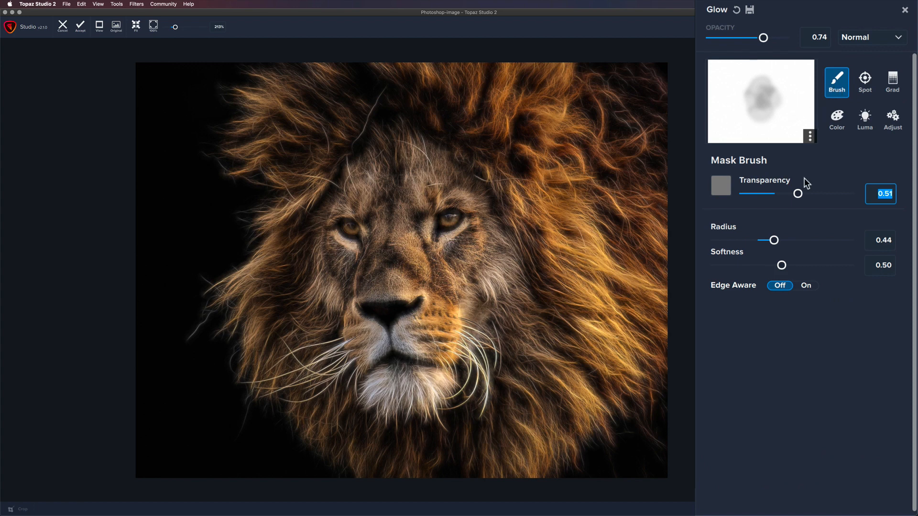
# Mask the glow completely out of both eyes using a brush with Transparency 0.00 and Radius 0.09.
pyautogui.moveTo(797, 193); pyautogui.dragTo(738, 193)
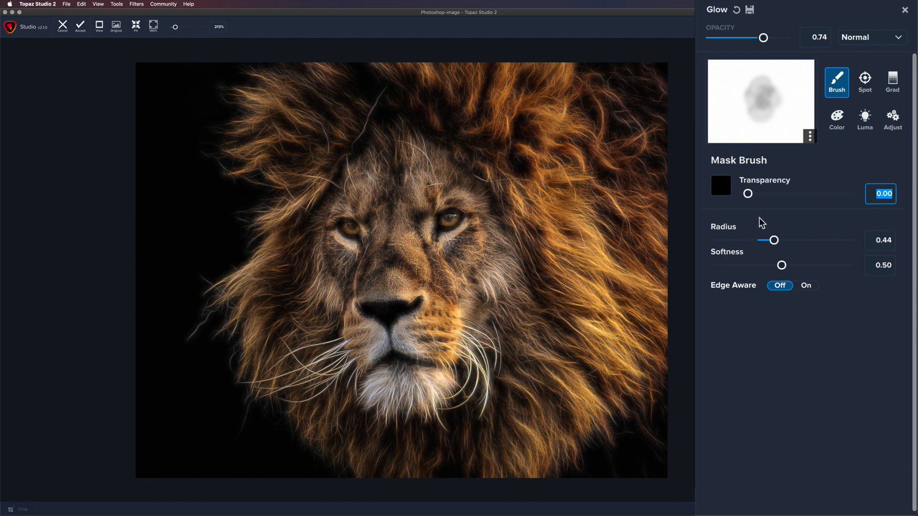
pyautogui.moveTo(774, 240); pyautogui.dragTo(728, 240)
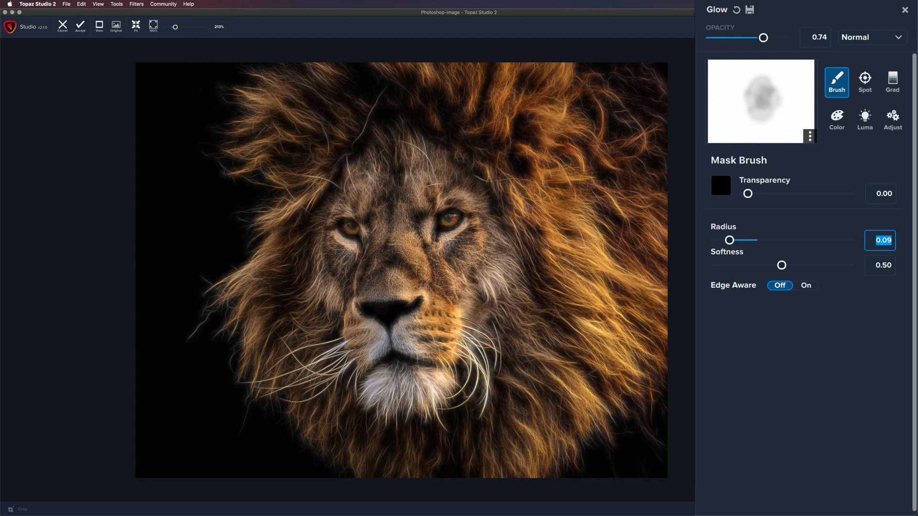
pyautogui.click(453, 218)
pyautogui.moveTo(354, 223)
pyautogui.mouseDown()
pyautogui.moveTo(343, 224)
pyautogui.moveTo(352, 237)
pyautogui.mouseUp()
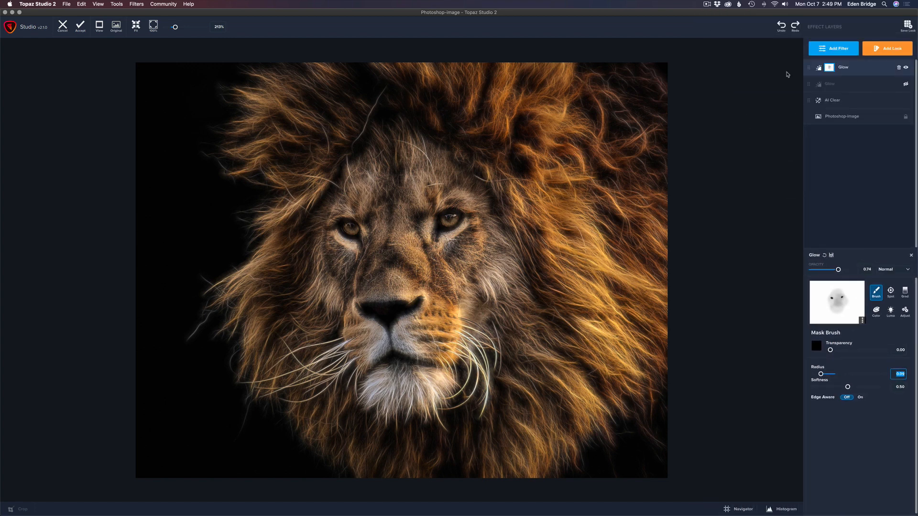
pyautogui.press('space')
pyautogui.press('space')
# Return to the light Glow layer's filter settings and set its Secondary Glow Type to Light.
pyautogui.click(858, 69)
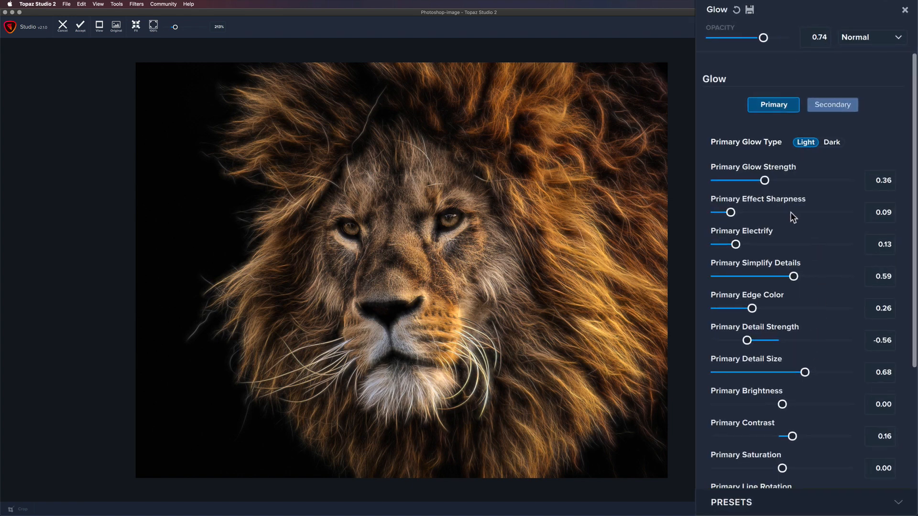
pyautogui.click(833, 107)
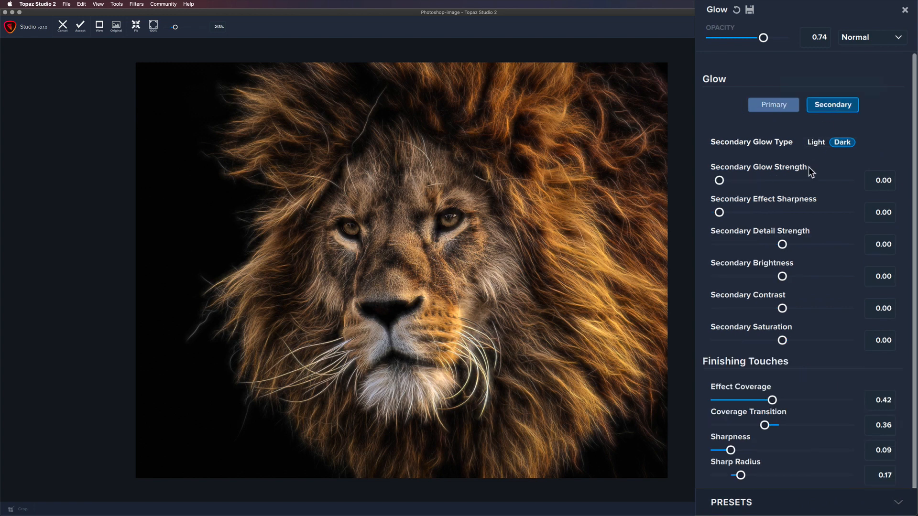
pyautogui.click(816, 143)
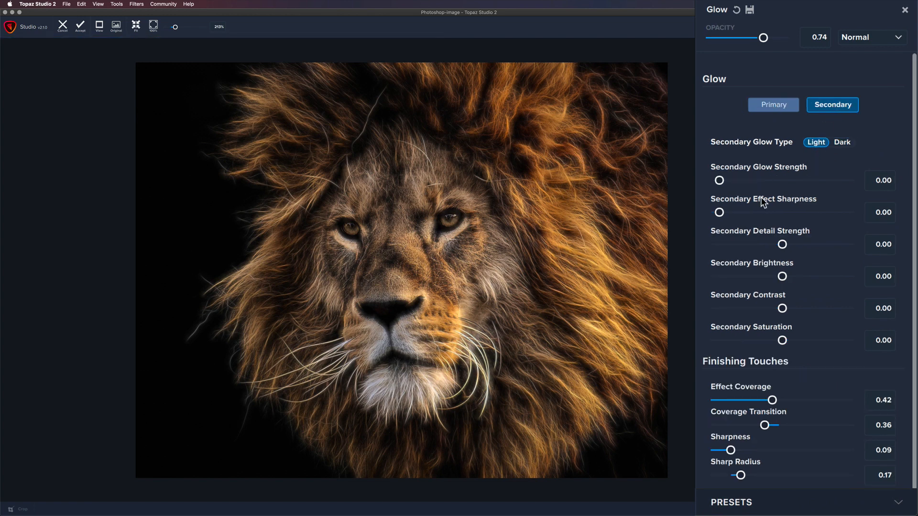
# Try a Secondary Glow Strength of 0.24 with Secondary Effect Sharpness at 0.44.
pyautogui.click(719, 180)
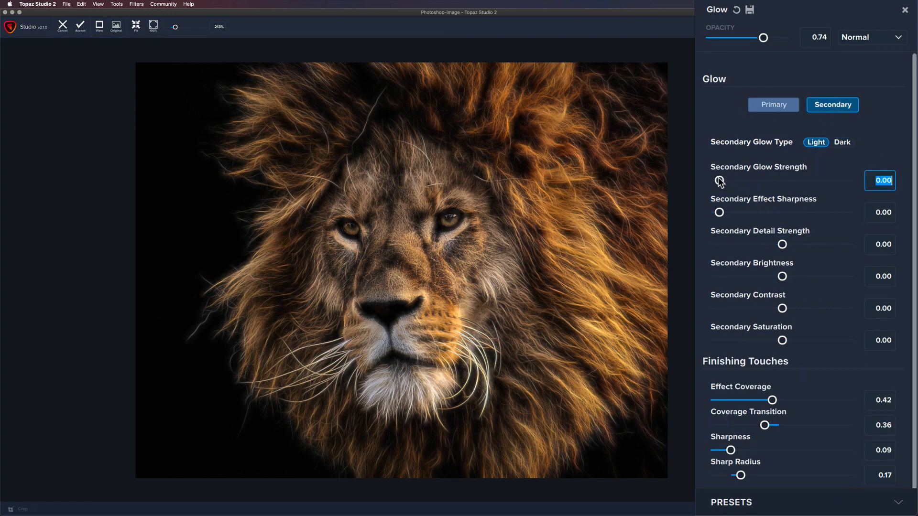
pyautogui.moveTo(720, 182); pyautogui.dragTo(751, 186)
pyautogui.moveTo(719, 212); pyautogui.dragTo(775, 216)
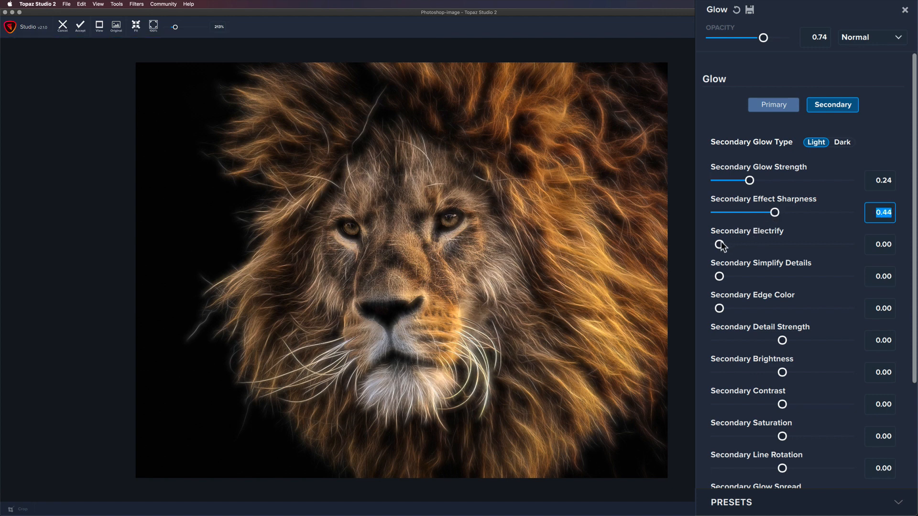
# Try Secondary Electrify up to 0.45, and reset Secondary Electrify, Effect Sharpness and Glow Strength to 0.00.
pyautogui.moveTo(720, 244); pyautogui.dragTo(748, 245)
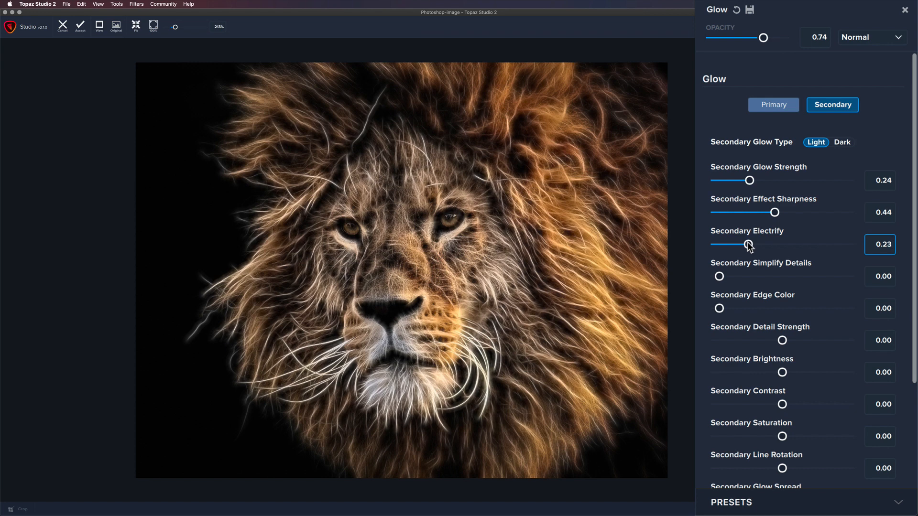
pyautogui.moveTo(749, 245); pyautogui.dragTo(776, 245)
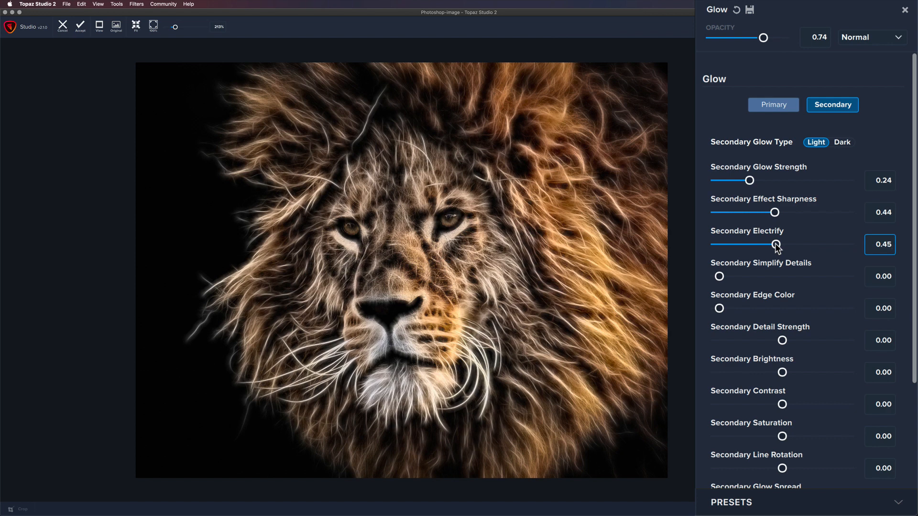
pyautogui.moveTo(776, 246); pyautogui.dragTo(718, 243)
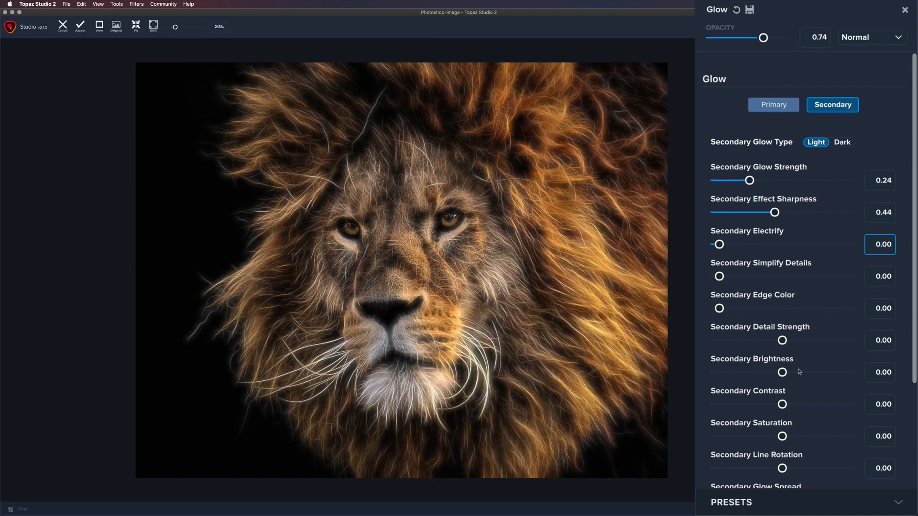
pyautogui.doubleClick(883, 244)
pyautogui.doubleClick(762, 199)
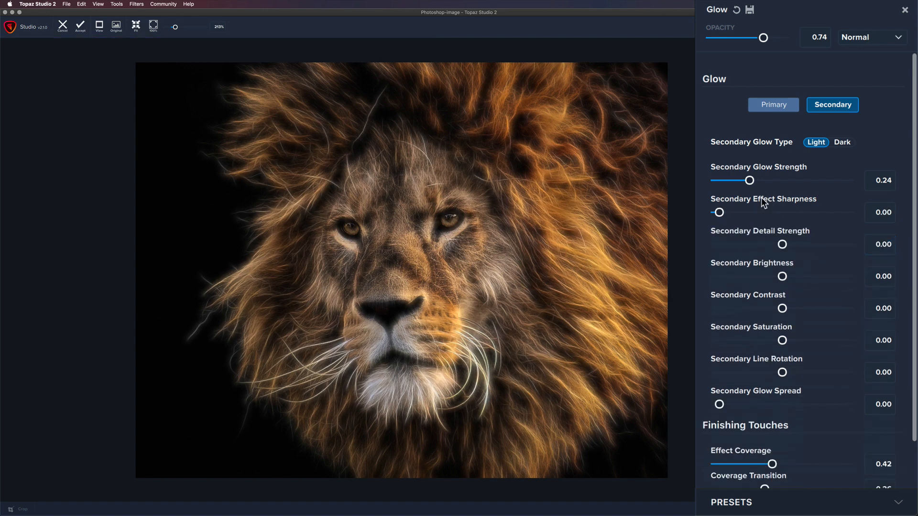
pyautogui.doubleClick(744, 171)
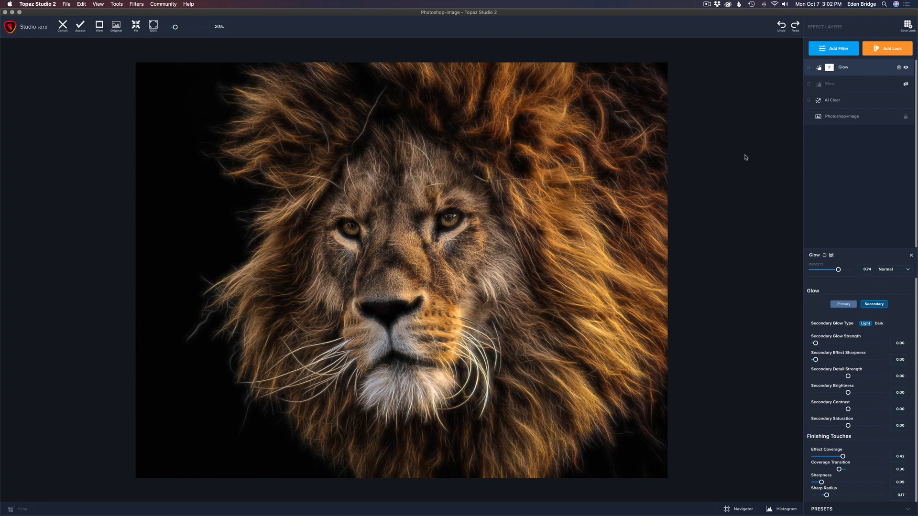
# Switch the dark and light Glow layers on and off separately to compare each effect with the unglowed lion.
pyautogui.click(906, 68)
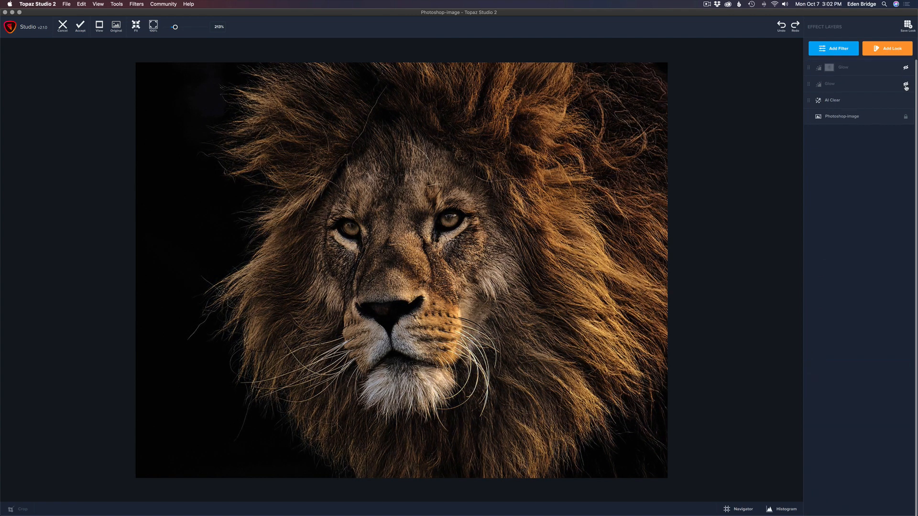
pyautogui.click(906, 85)
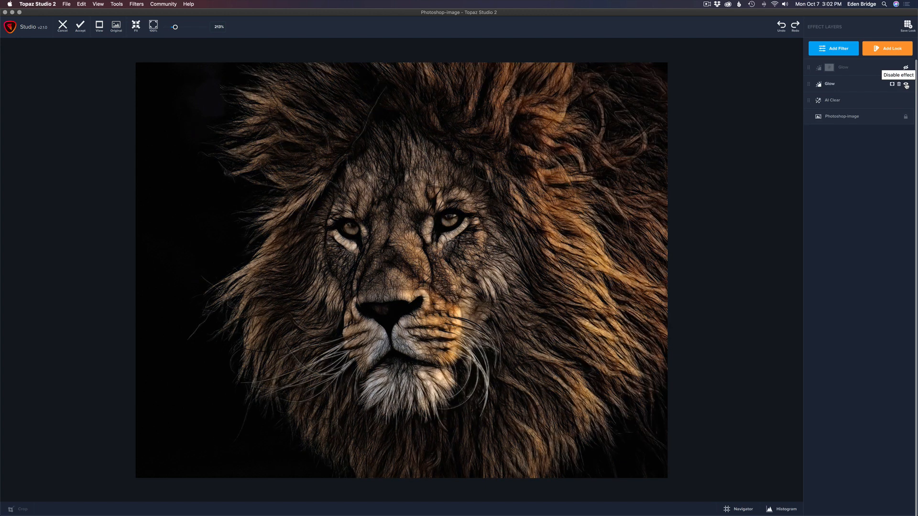
pyautogui.click(906, 85)
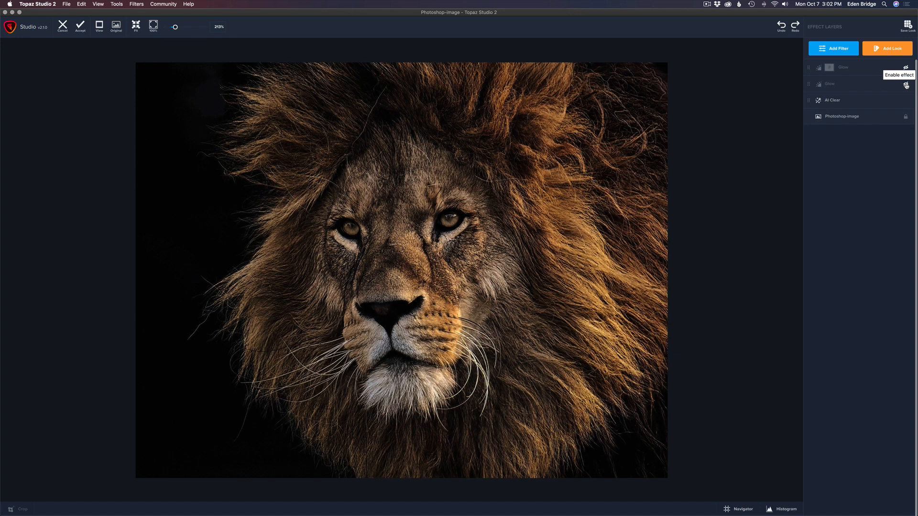
pyautogui.click(906, 85)
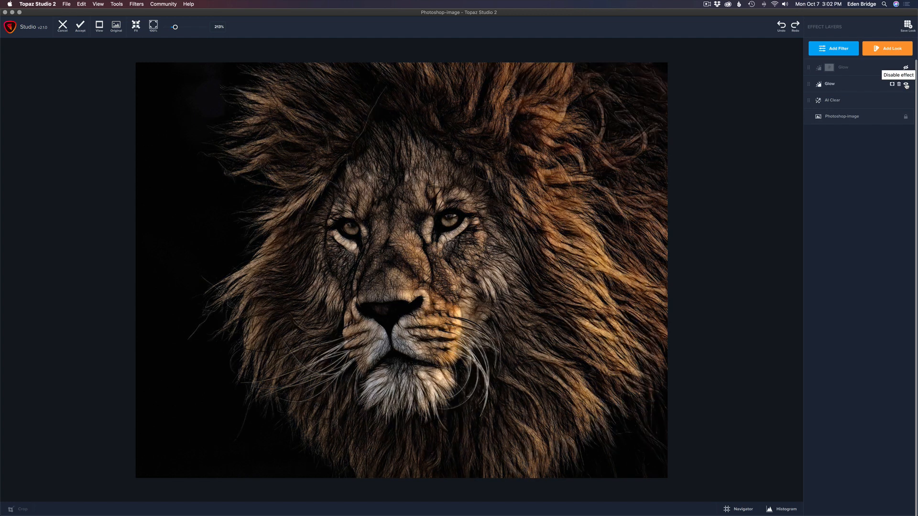
pyautogui.click(906, 85)
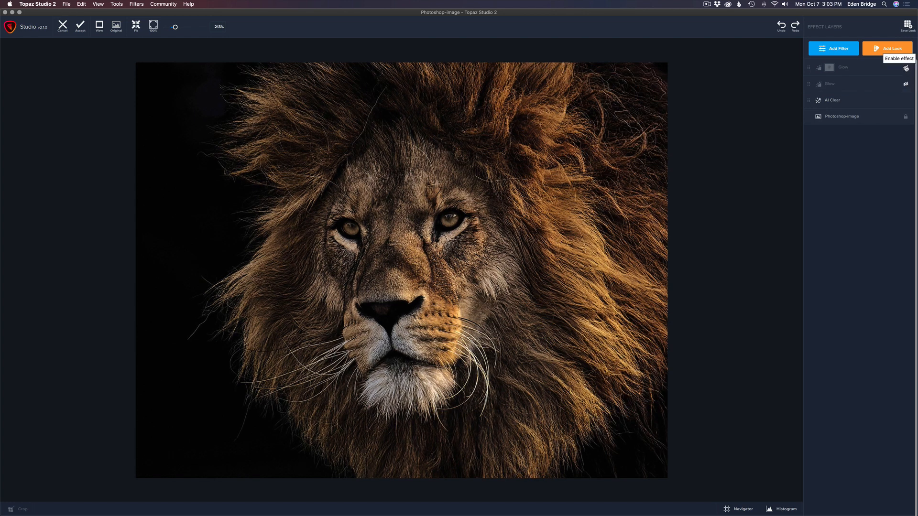
pyautogui.click(906, 68)
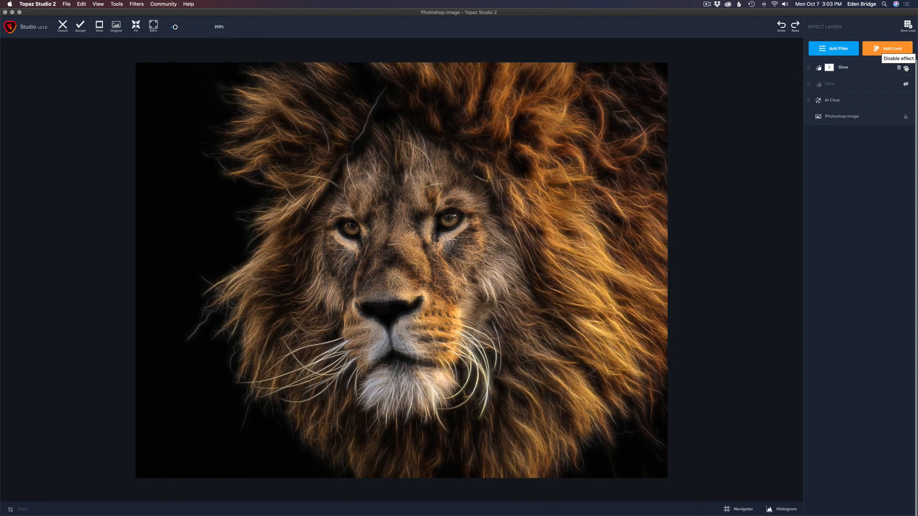
pyautogui.click(906, 68)
pyautogui.click(906, 69)
pyautogui.click(906, 68)
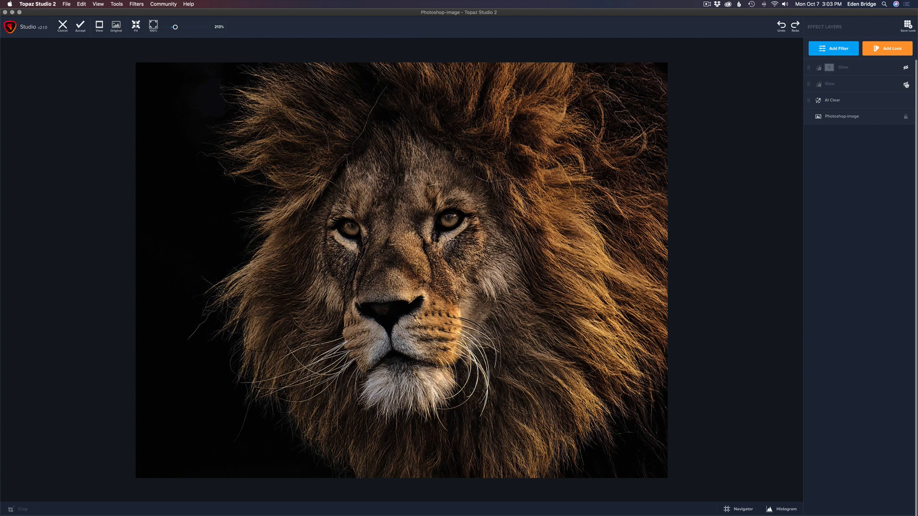
# Compare the lion with the dark Glow layer on and off, and turn both Glow layers back on.
pyautogui.click(906, 84)
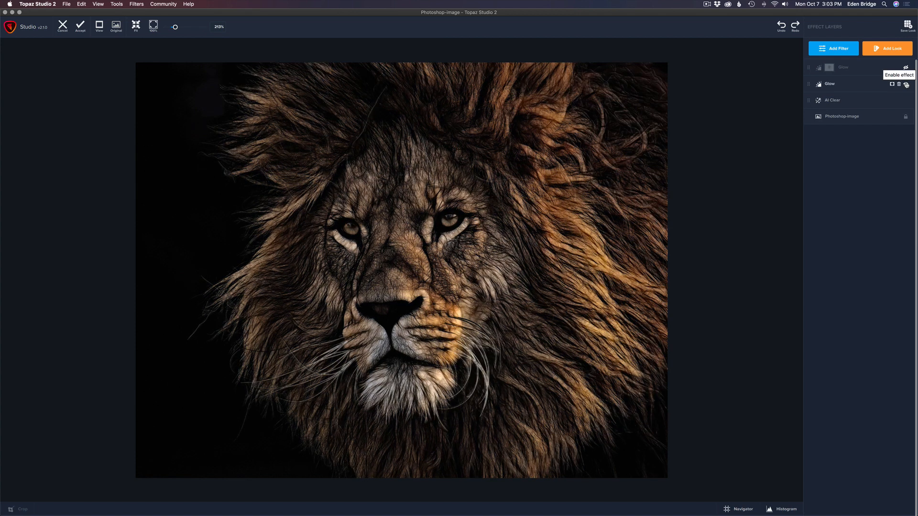
pyautogui.click(906, 85)
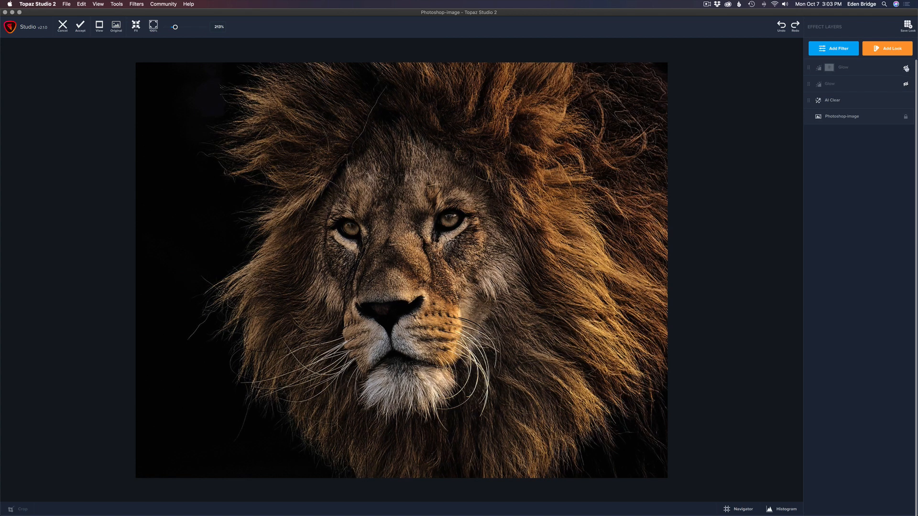
pyautogui.click(906, 68)
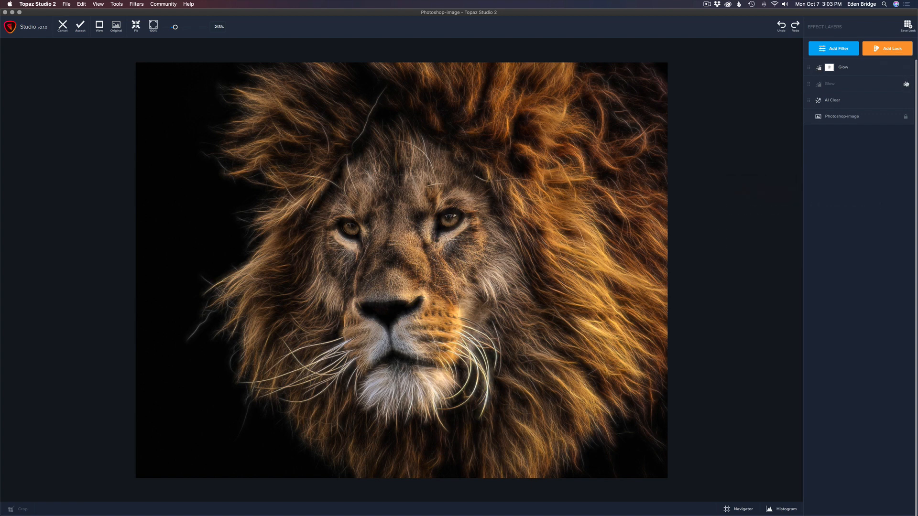
pyautogui.click(905, 84)
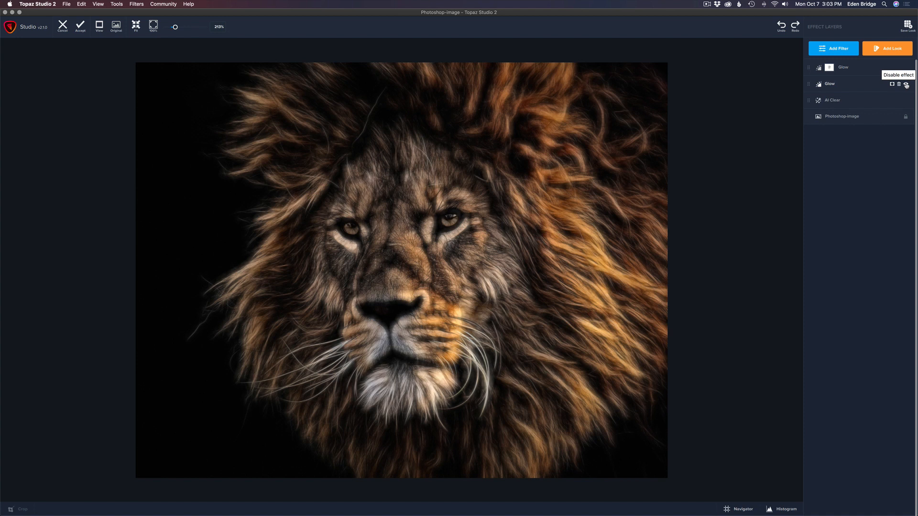
# Lower the dark Glow layer's opacity to about 0.4, compare with the original, and apply the result to the Photoshop document.
pyautogui.click(856, 84)
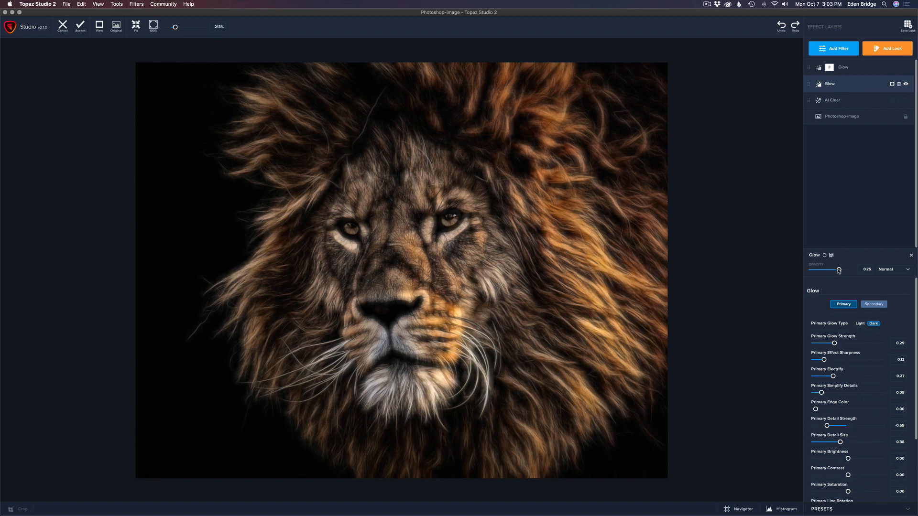
pyautogui.moveTo(839, 270)
pyautogui.mouseDown()
pyautogui.moveTo(792, 264)
pyautogui.moveTo(827, 272)
pyautogui.mouseUp()
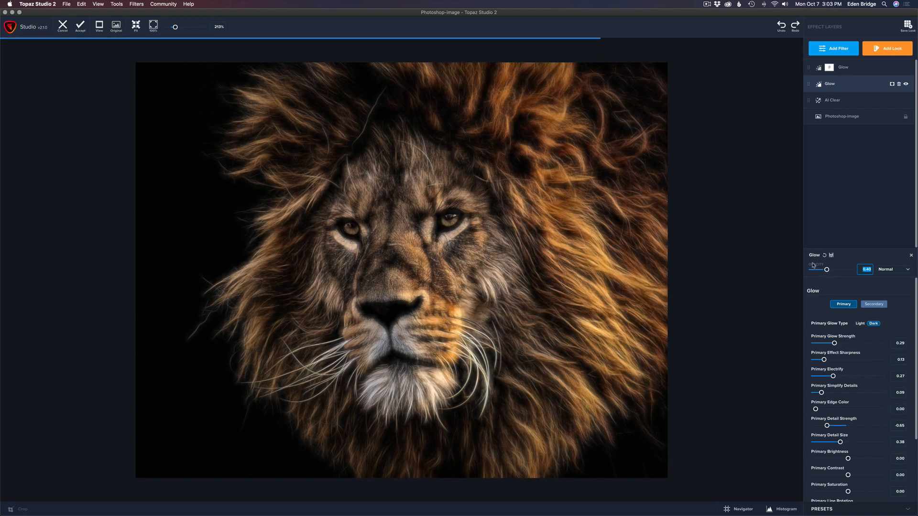
pyautogui.press('space')
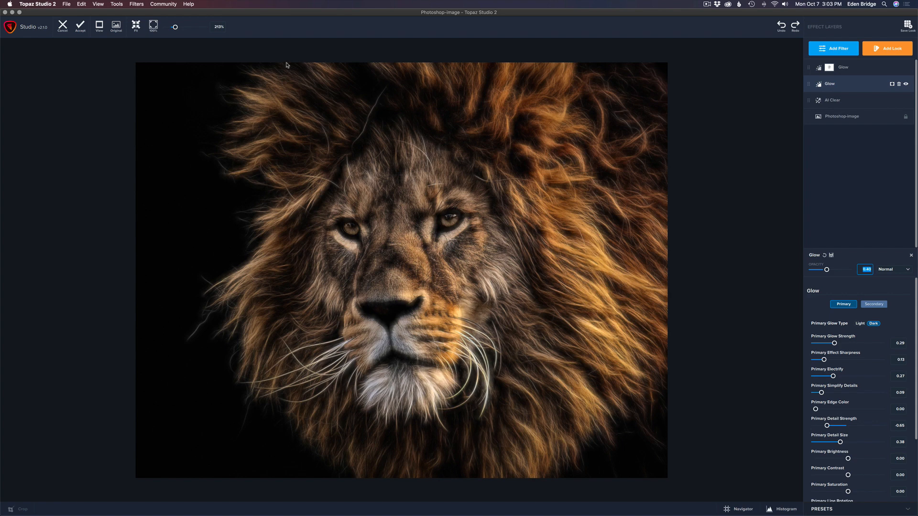
pyautogui.click(81, 26)
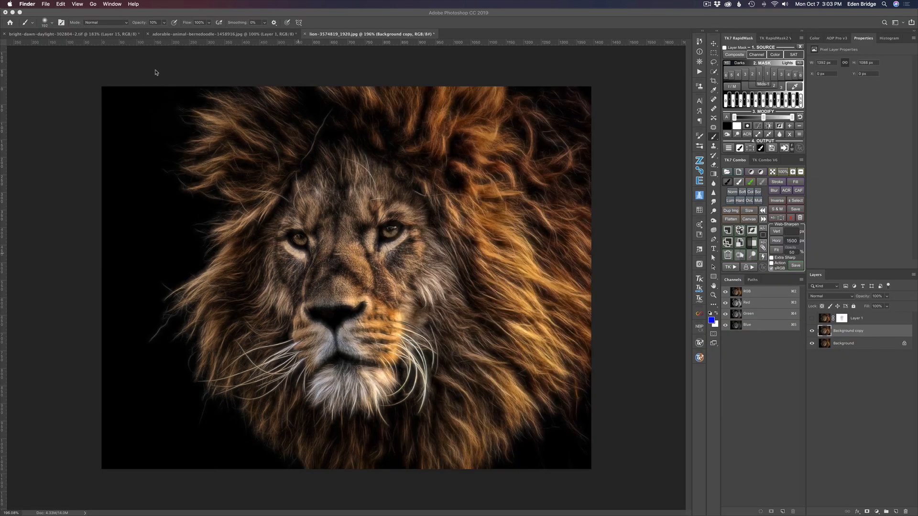
# Try a reduced opacity on the Background copy layer, hiding and showing it to compare with the original lion.
pyautogui.click(812, 331)
pyautogui.click(812, 331)
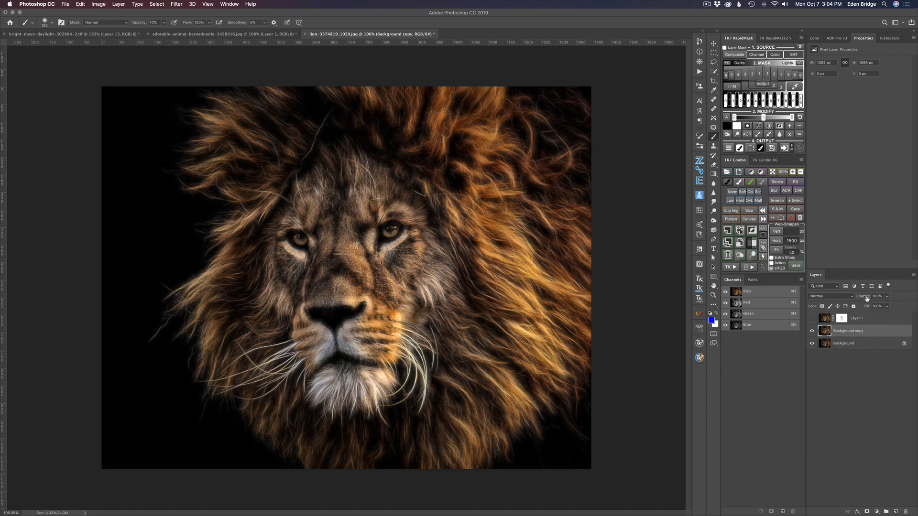
pyautogui.moveTo(867, 298); pyautogui.dragTo(795, 298)
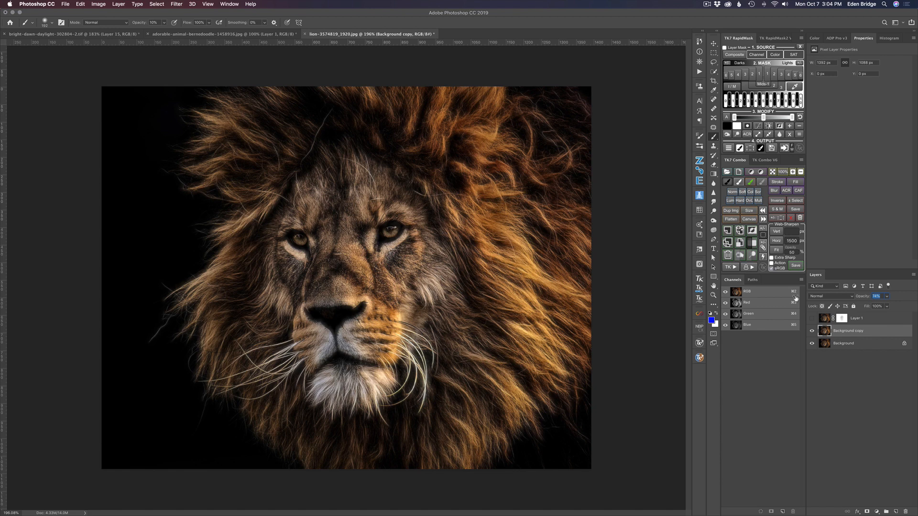
pyautogui.click(810, 332)
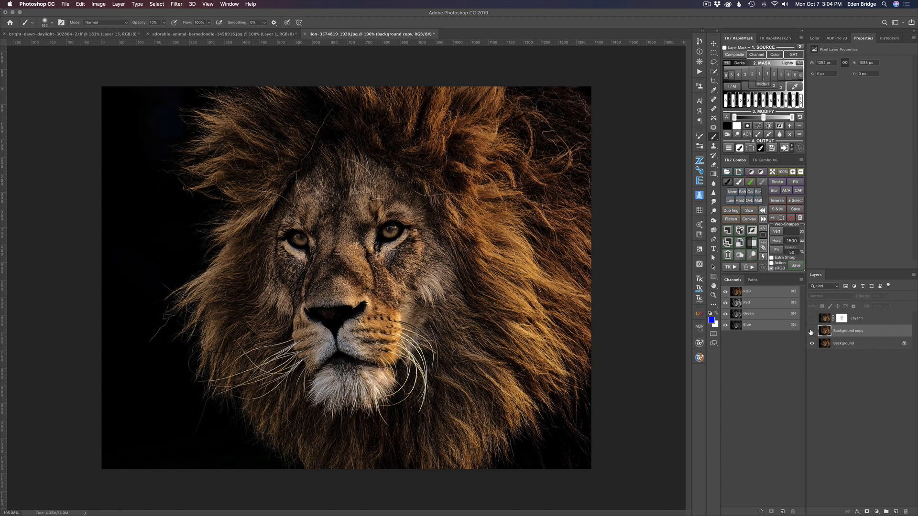
pyautogui.click(811, 331)
pyautogui.click(810, 332)
pyautogui.click(811, 332)
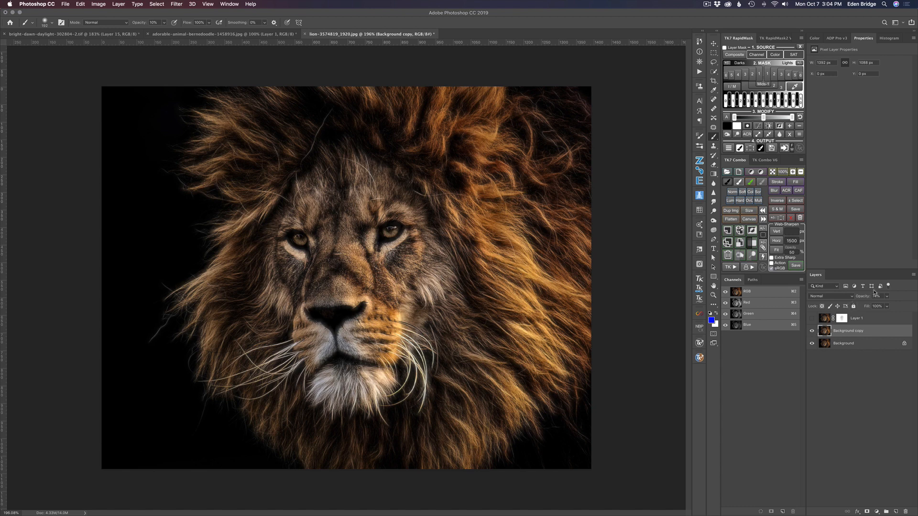
# Set the Background copy layer's opacity to 81% and compare it with the original lion.
pyautogui.moveTo(863, 296)
pyautogui.mouseDown()
pyautogui.moveTo(884, 296)
pyautogui.moveTo(877, 299)
pyautogui.mouseUp()
pyautogui.moveTo(883, 300); pyautogui.dragTo(884, 301)
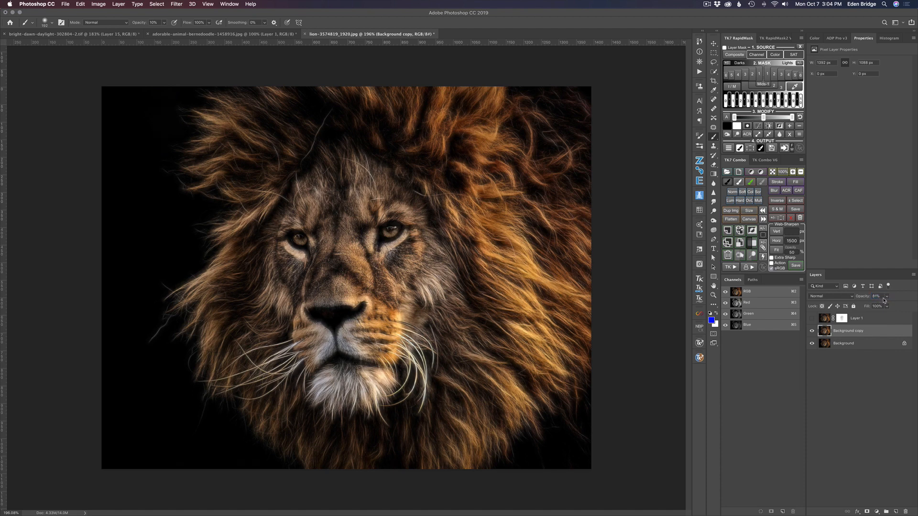
pyautogui.click(813, 319)
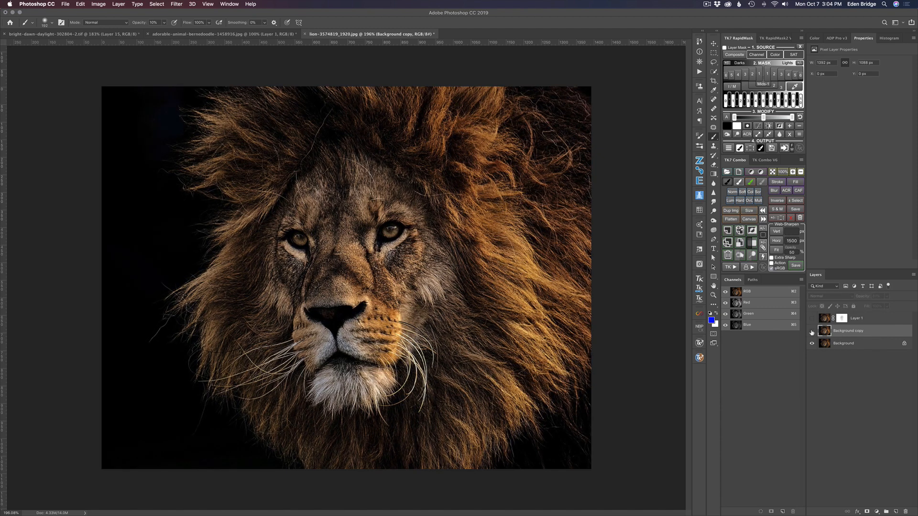
pyautogui.click(812, 332)
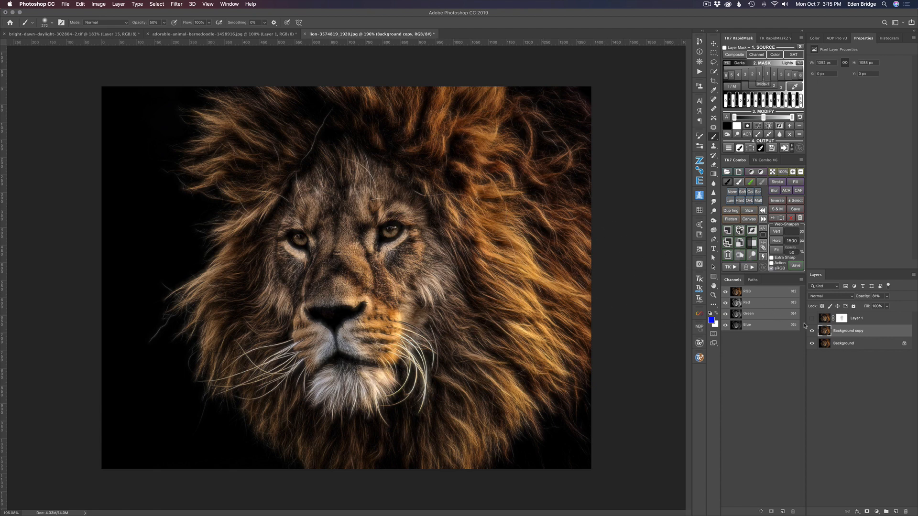
# Add a Brightness/Contrast adjustment layer above Background copy with Brightness set to -24.
pyautogui.click(876, 511)
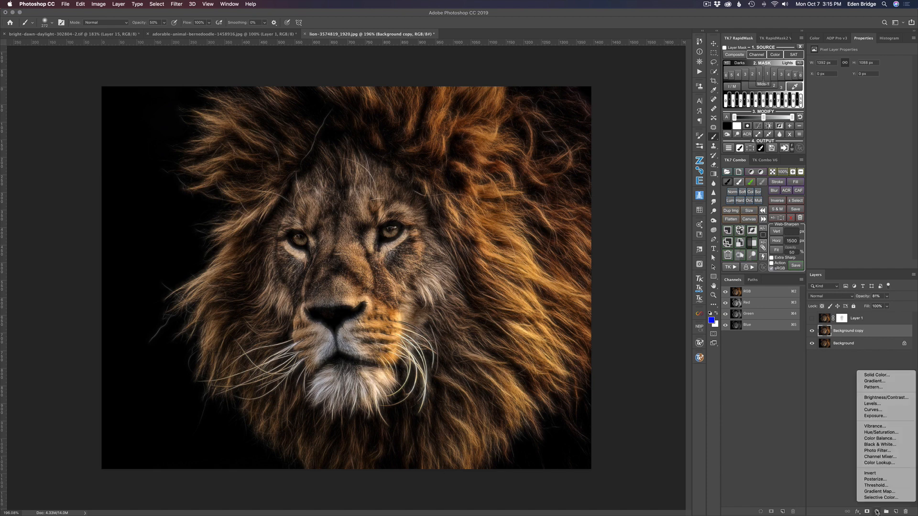
pyautogui.click(886, 397)
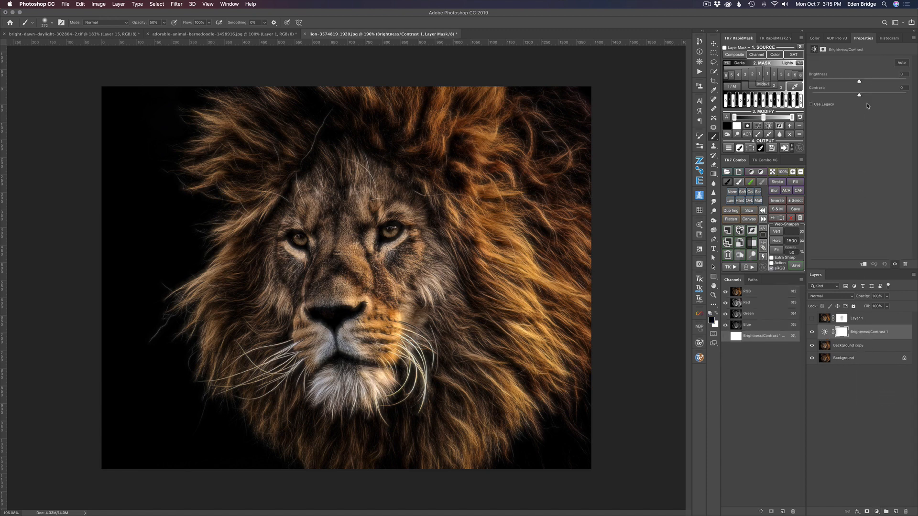
pyautogui.moveTo(858, 82); pyautogui.dragTo(852, 81)
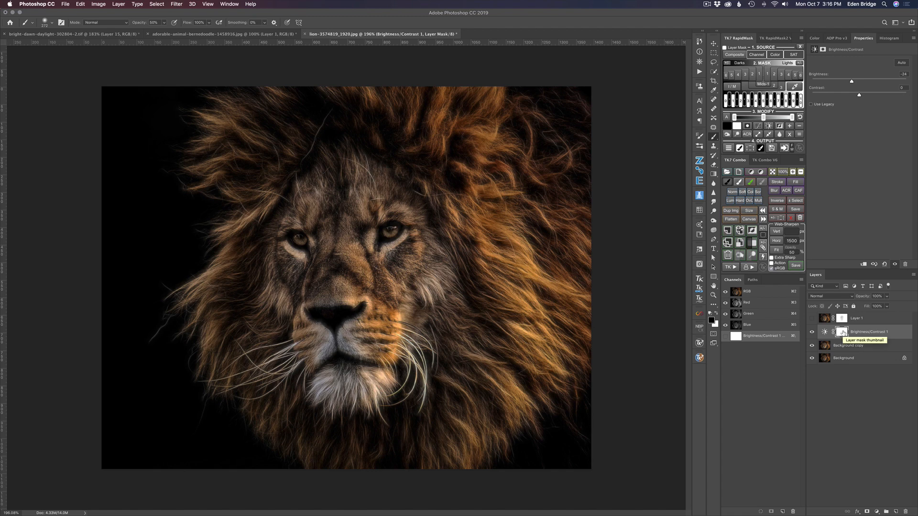
# Invert the Brightness/Contrast mask to black and paint white over the lion's face at 50% brush opacity, comparing before and after.
pyautogui.press('super+i')
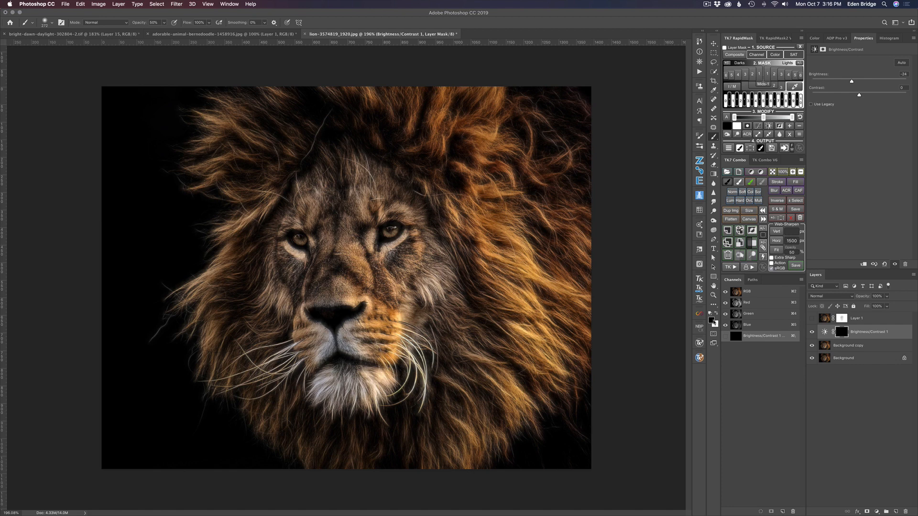
pyautogui.press('x')
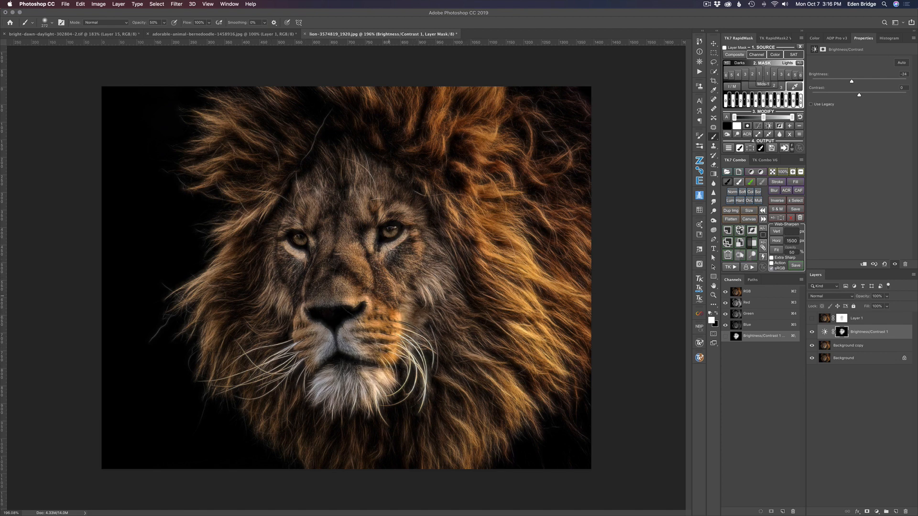
pyautogui.click(812, 332)
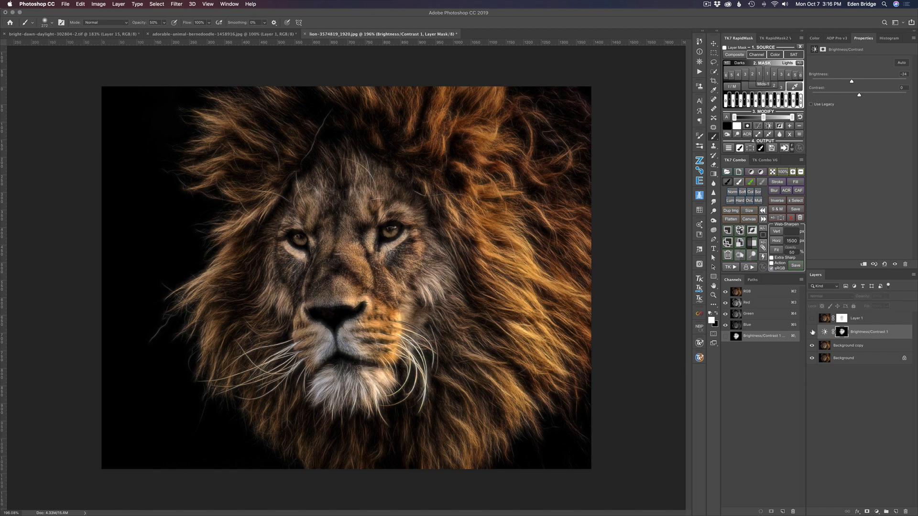
pyautogui.click(812, 332)
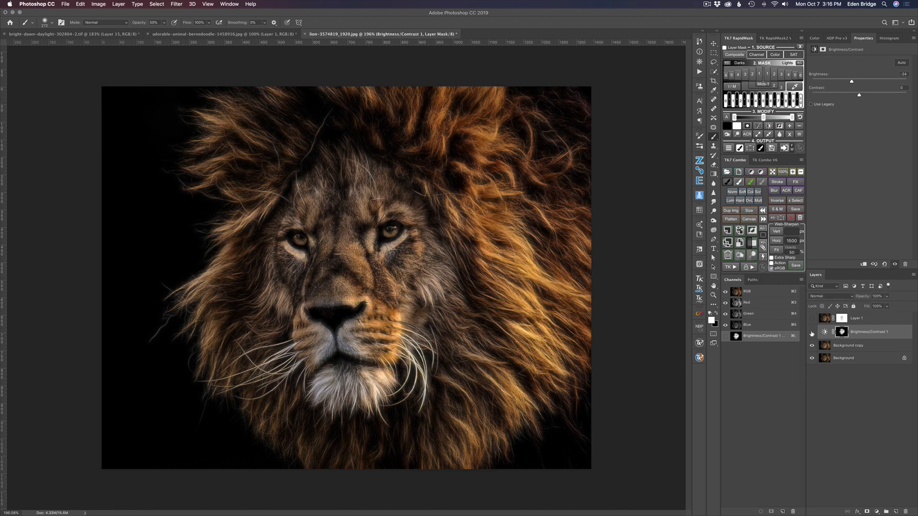
pyautogui.click(811, 332)
pyautogui.click(811, 333)
# Set the Brightness/Contrast layer's opacity to 64%, comparing the face with the adjustment on and off.
pyautogui.moveTo(862, 297); pyautogui.dragTo(774, 295)
pyautogui.click(811, 333)
pyautogui.click(811, 334)
pyautogui.moveTo(862, 296); pyautogui.dragTo(851, 298)
pyautogui.click(811, 333)
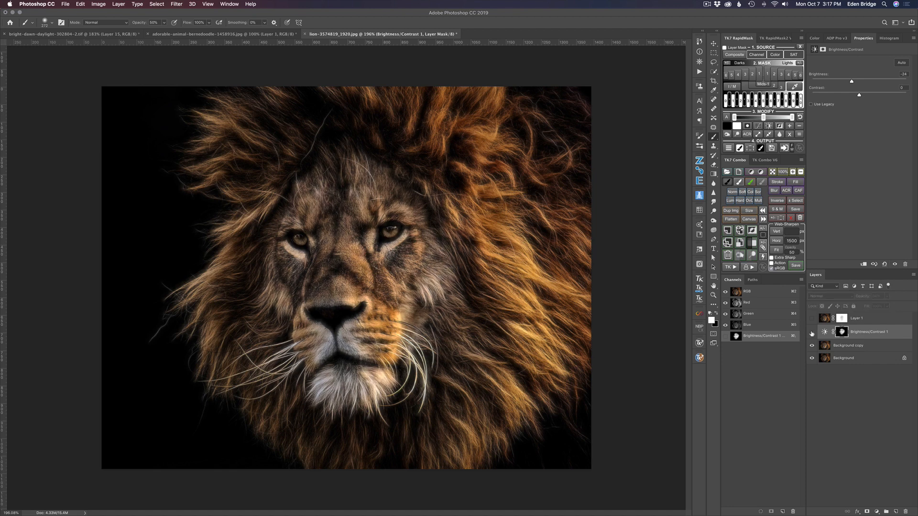
pyautogui.click(812, 333)
pyautogui.click(812, 333)
pyautogui.click(811, 333)
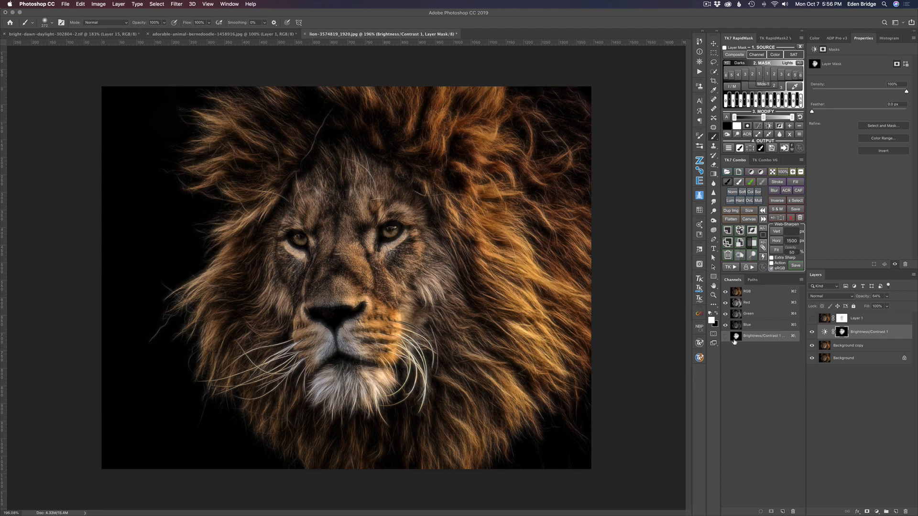
# Inspect the Brightness/Contrast mask on its own and paint black over both of the lion's eyes at 100% brush opacity.
pyautogui.keyDown('alt'); pyautogui.click(842, 332); pyautogui.keyUp('alt')
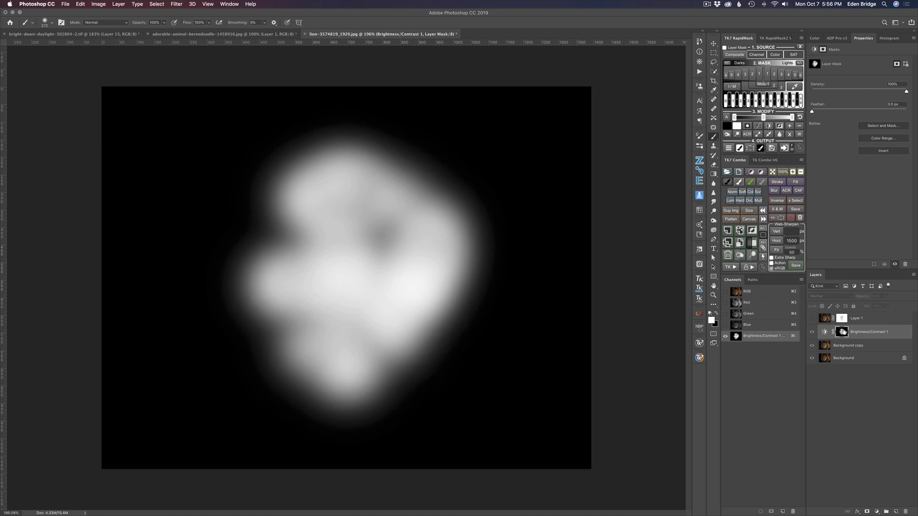
pyautogui.keyDown('alt'); pyautogui.click(841, 332); pyautogui.keyUp('alt')
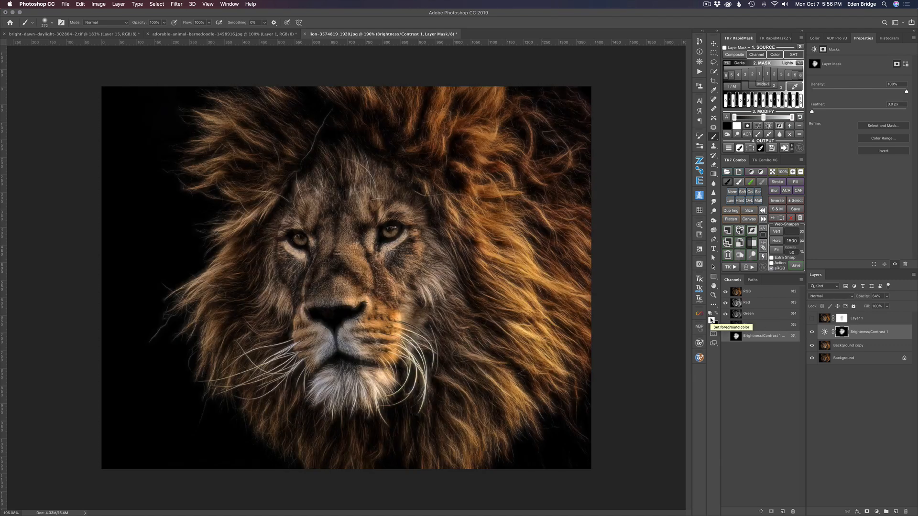
pyautogui.press('x')
pyautogui.moveTo(425, 234); pyautogui.dragTo(340, 240)
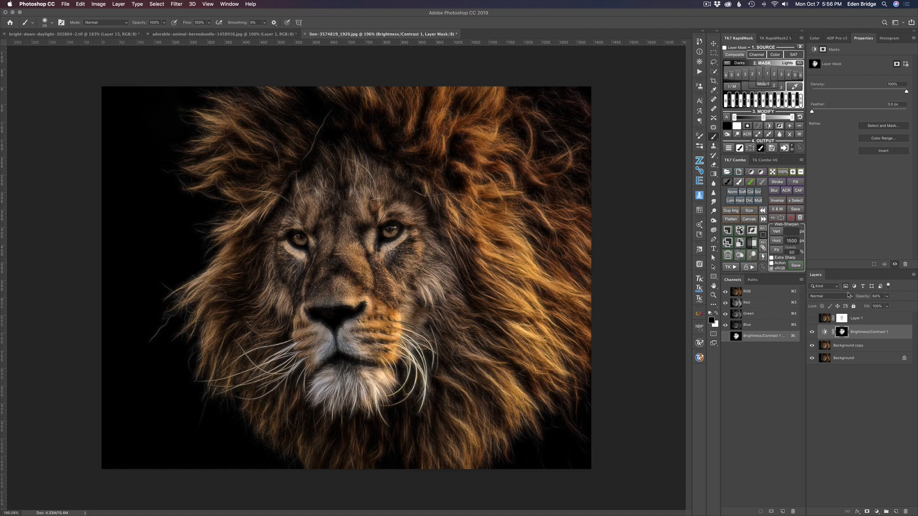
# Examine the black eye spots on the Brightness/Contrast mask and compare the lion with the layer off and on.
pyautogui.keyDown('alt'); pyautogui.click(842, 332); pyautogui.keyUp('alt')
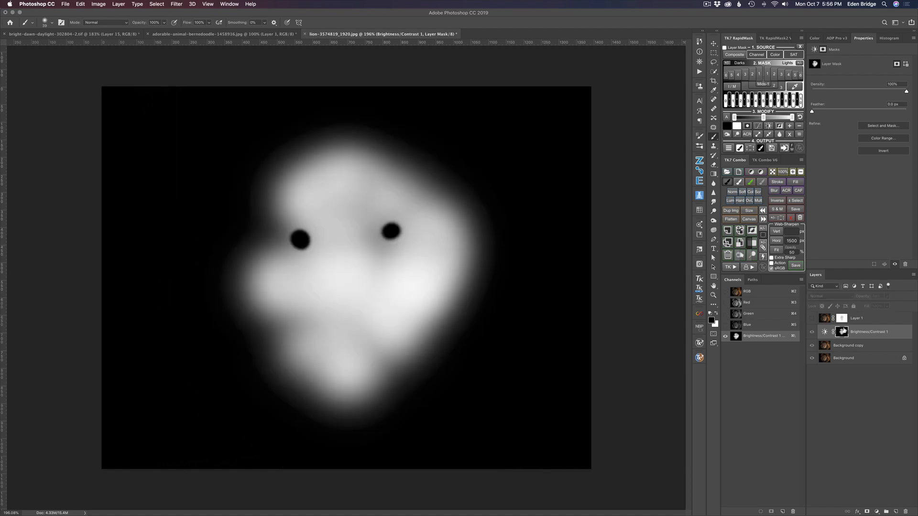
pyautogui.keyDown('alt'); pyautogui.click(842, 332); pyautogui.keyUp('alt')
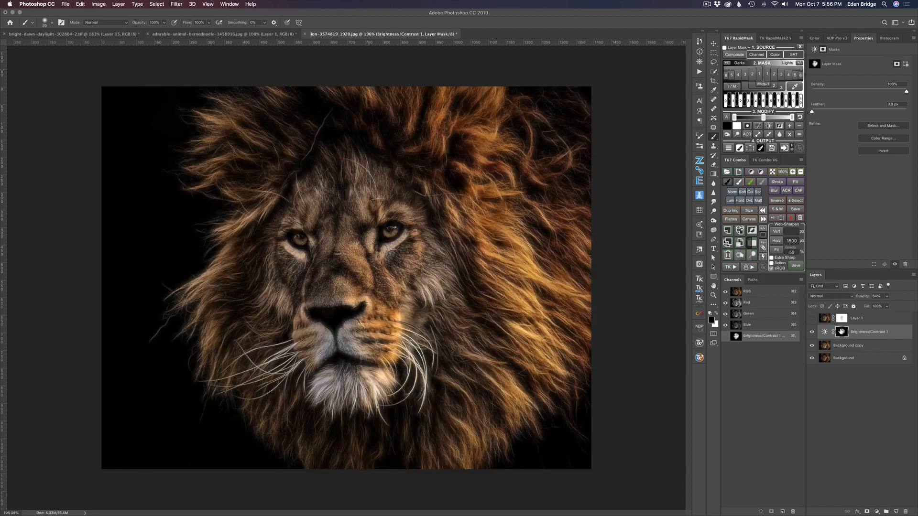
pyautogui.click(811, 333)
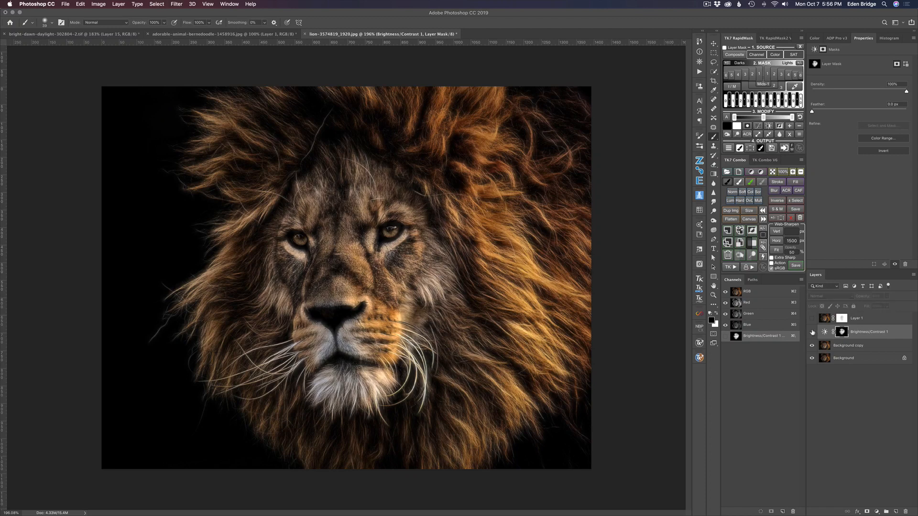
pyautogui.click(813, 332)
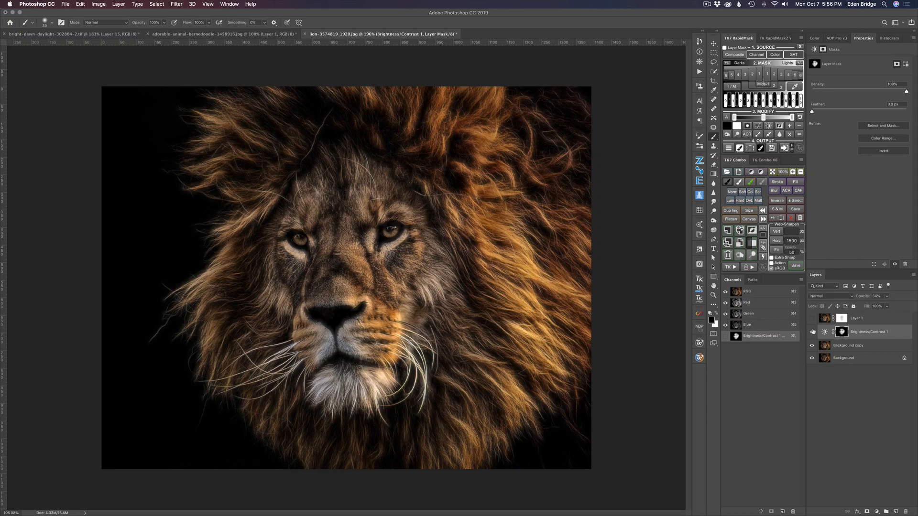